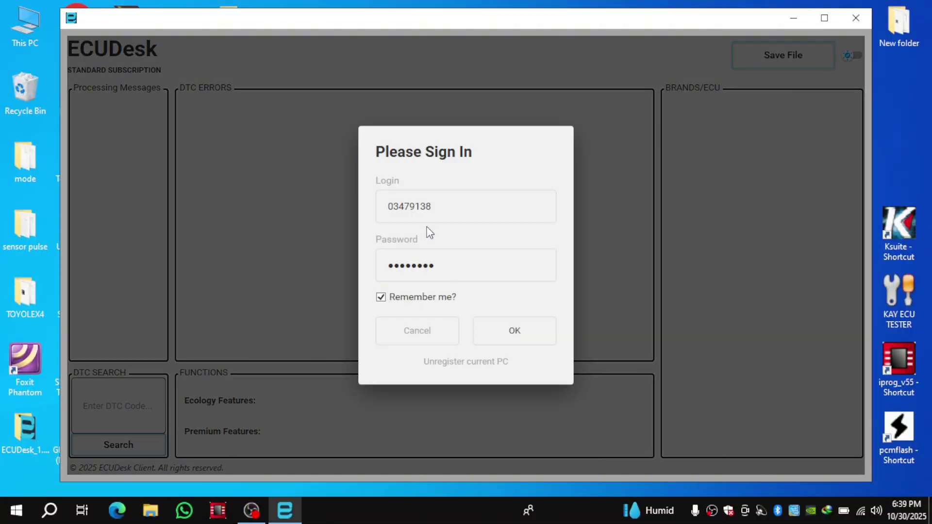
Sign in, dismiss the 358-modules-loaded Success message, and maximize the ECUDesk window
click(493, 328)
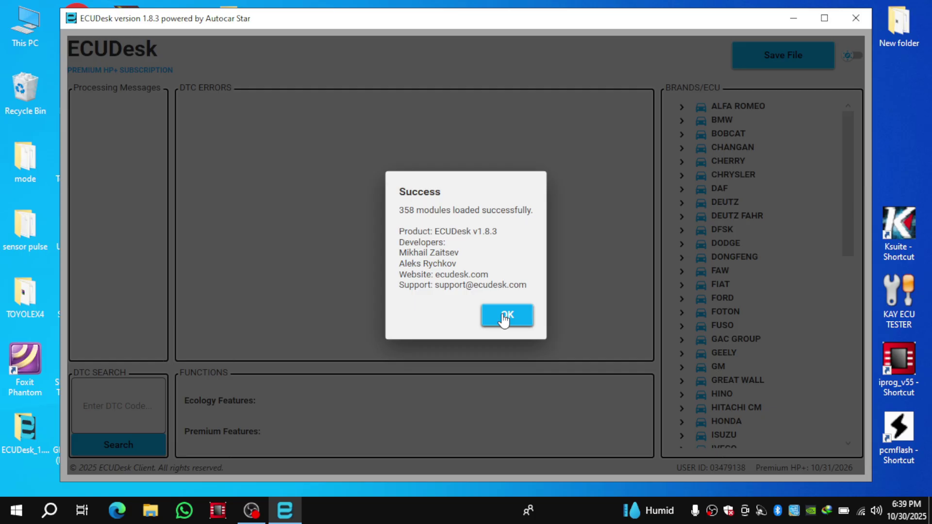
click(503, 316)
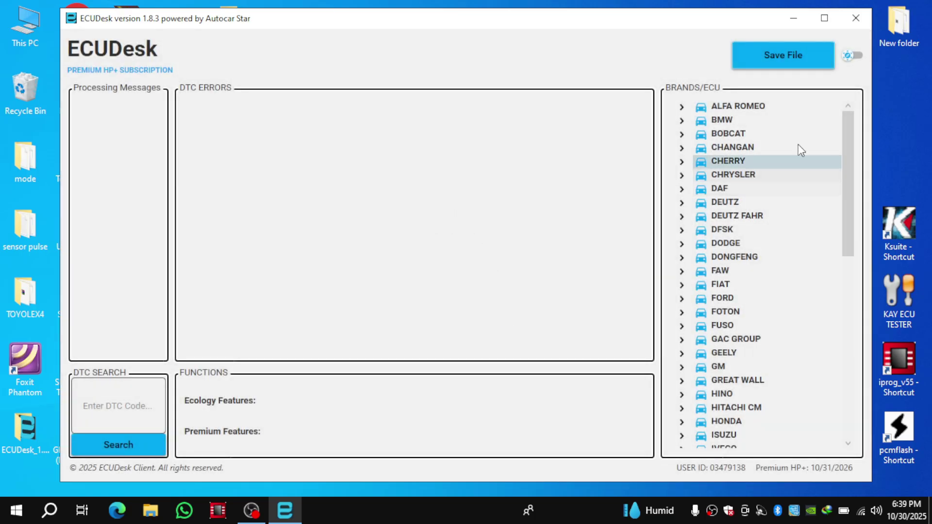
click(822, 19)
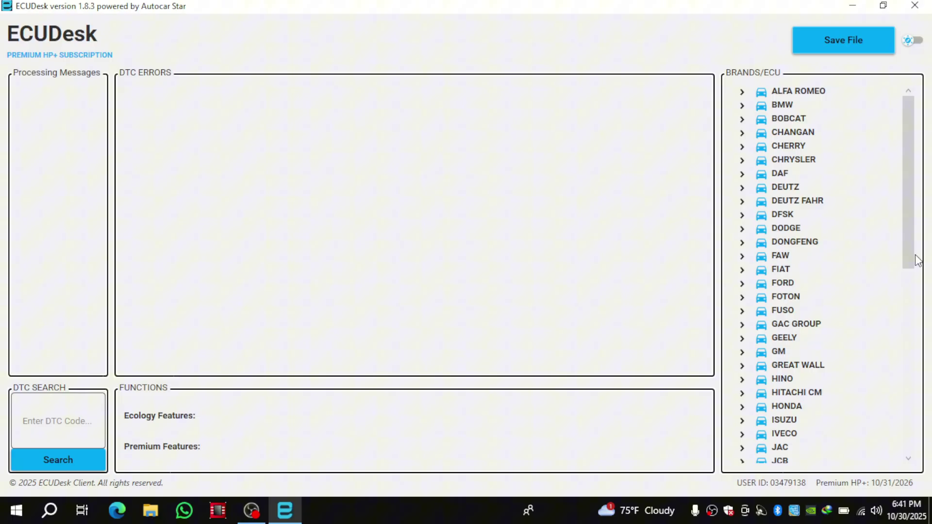
Scroll the BRANDS/ECU list down and then back up to the top
drag(916, 257, 910, 441)
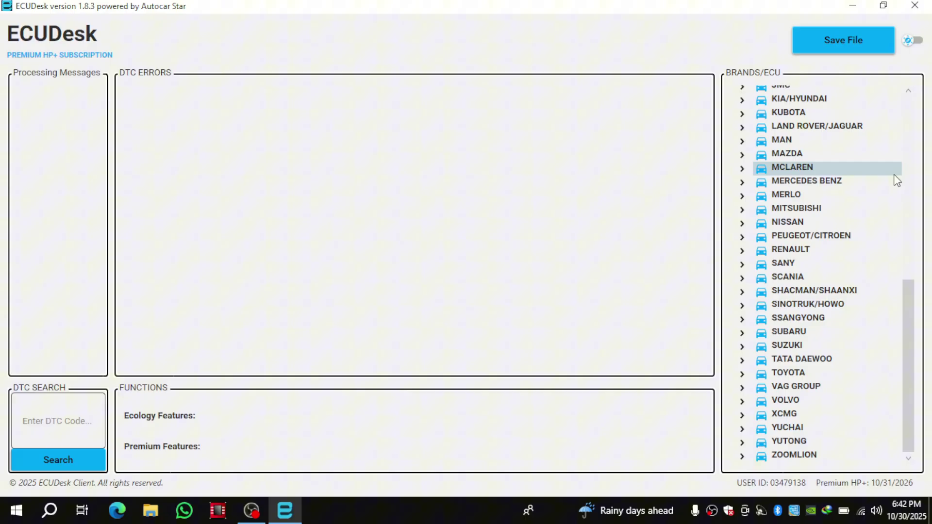
drag(909, 308, 911, 268)
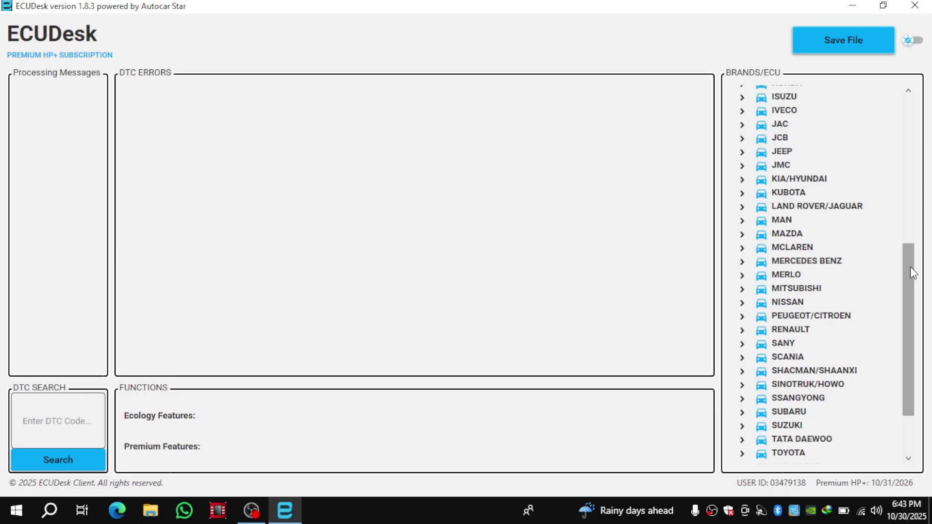
drag(910, 267, 922, 95)
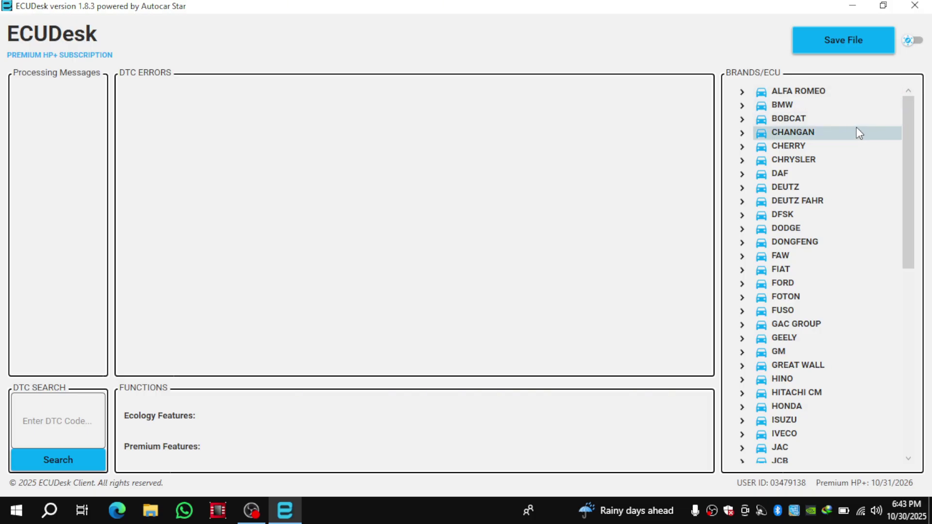
Pick BMW's BOSCH EDC17C50 (diesel) ECU and load BMW 5 EDC17C50 from Desktop > New folder
double_click(816, 104)
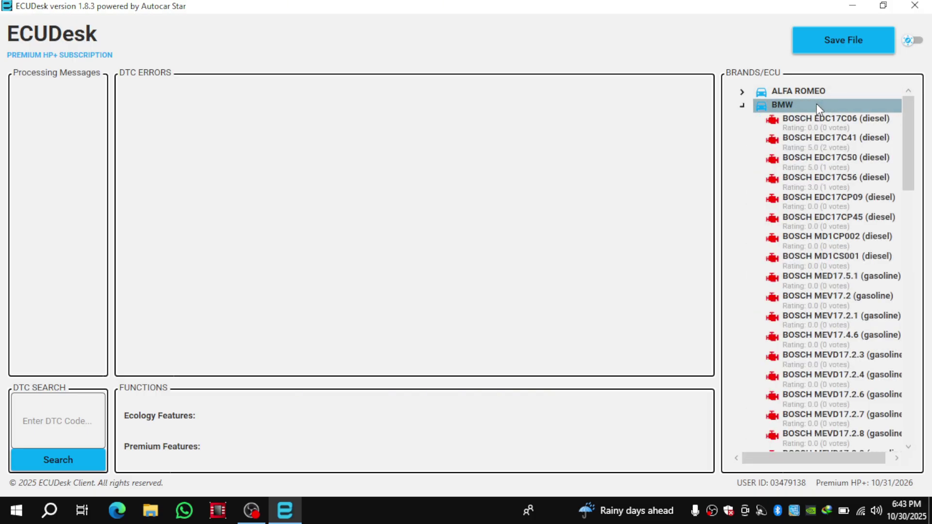
click(855, 161)
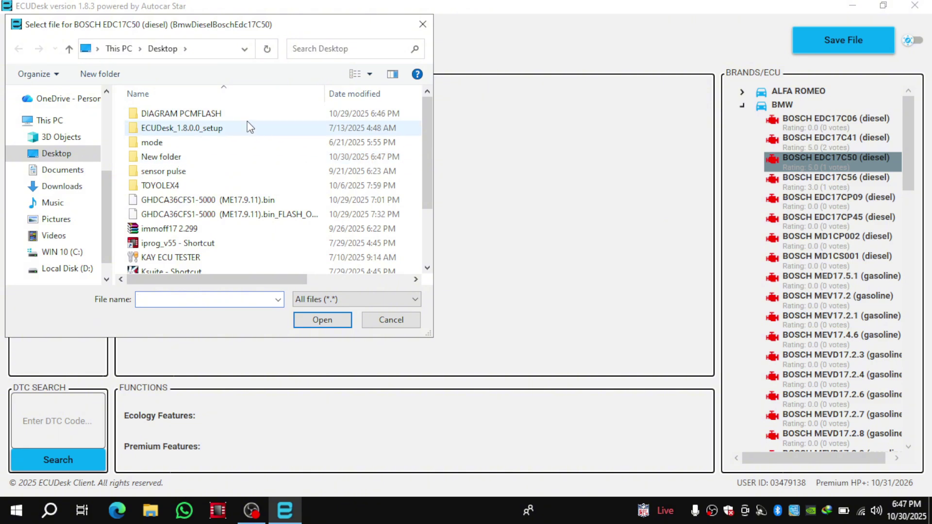
double_click(212, 156)
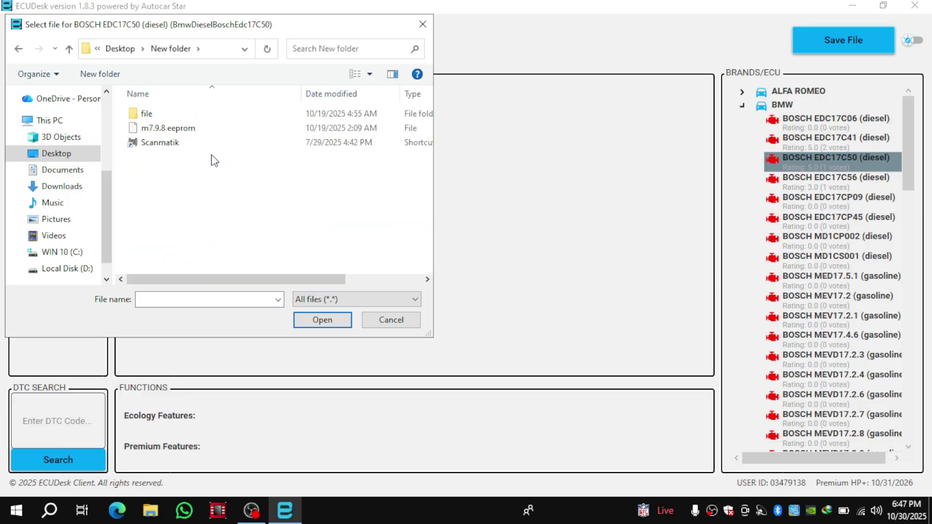
double_click(176, 117)
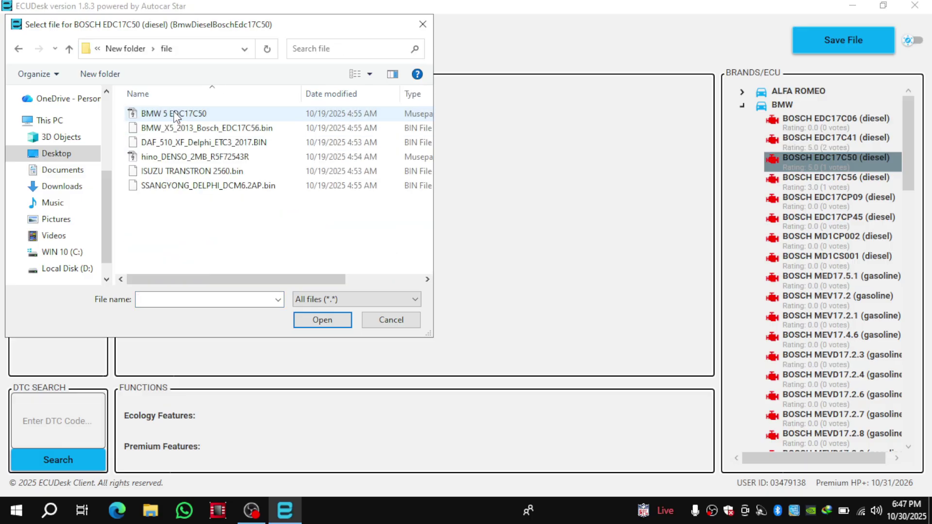
click(249, 120)
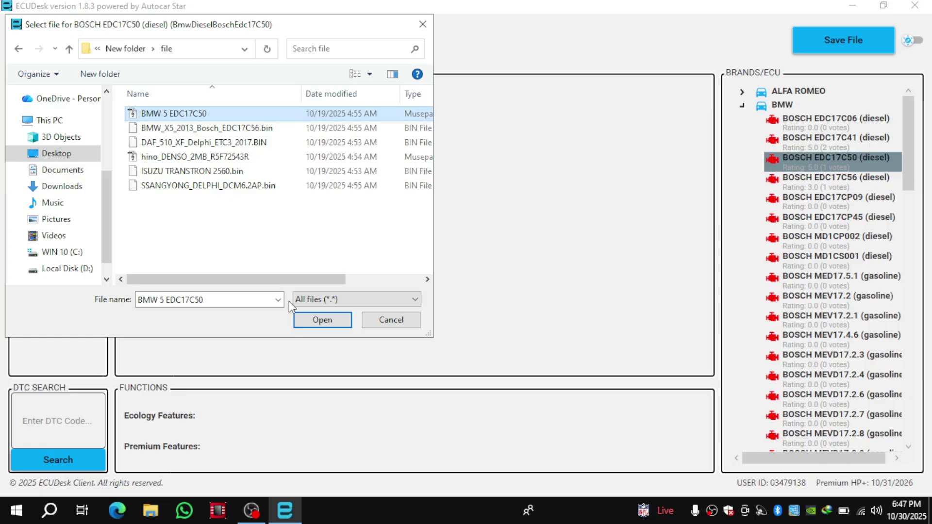
click(322, 319)
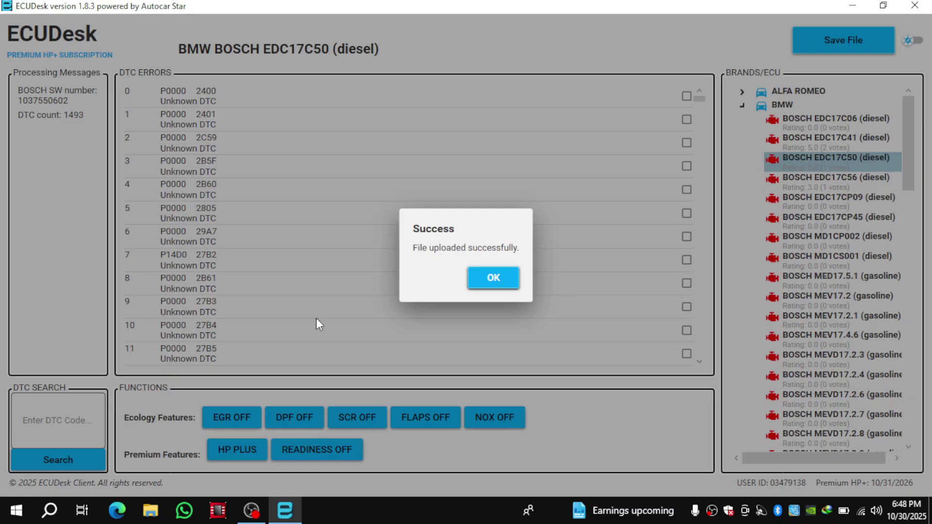
click(493, 279)
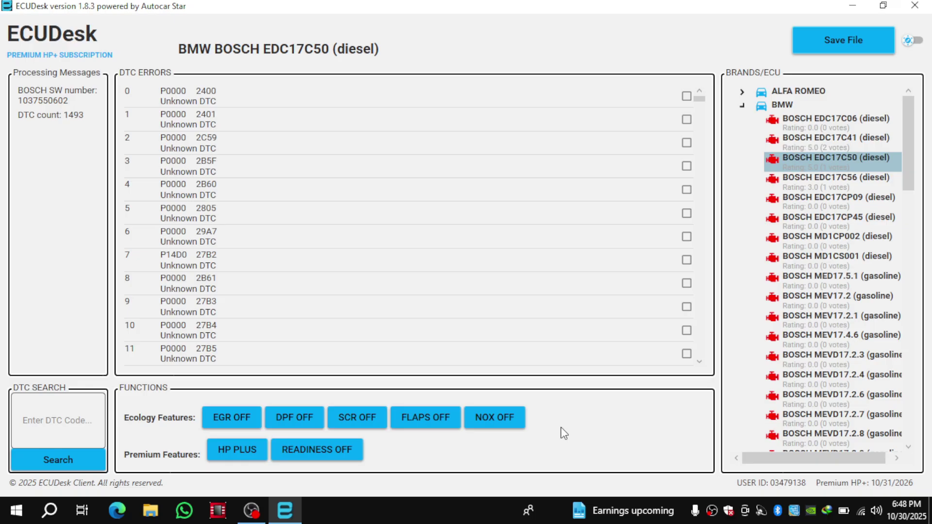
Turn off EGR, DPF and flaps in the loaded file, acknowledging each success
click(229, 421)
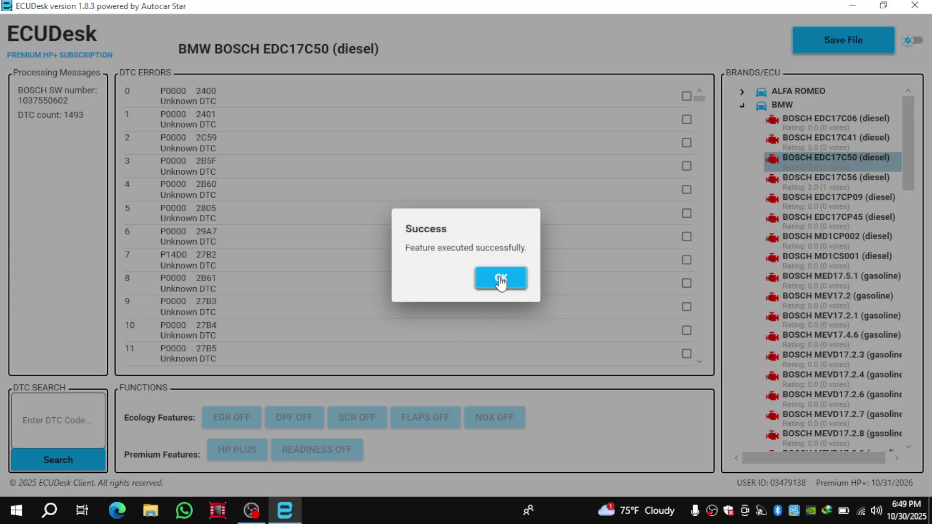
click(500, 278)
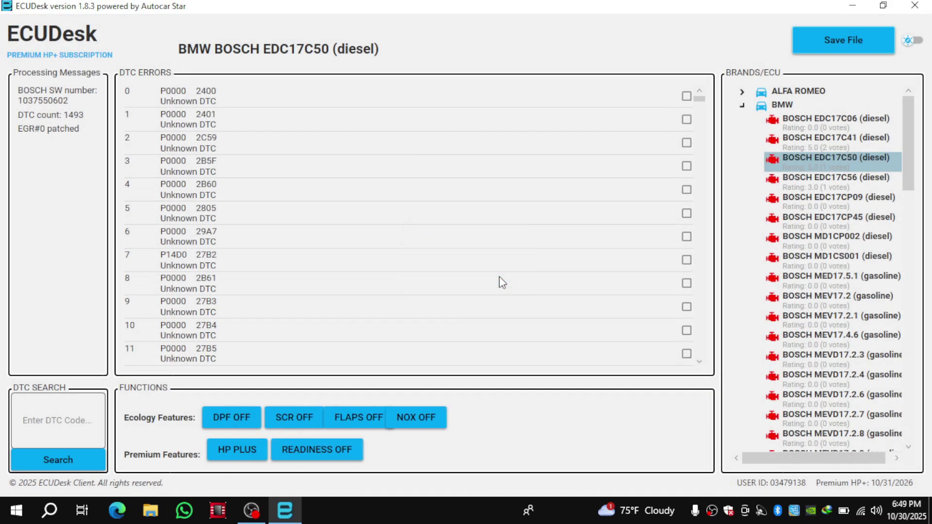
click(225, 424)
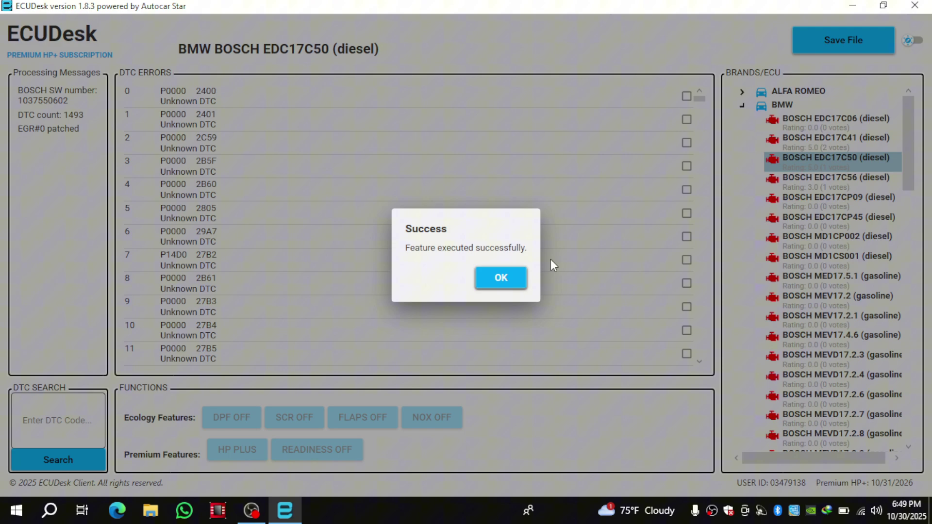
click(509, 278)
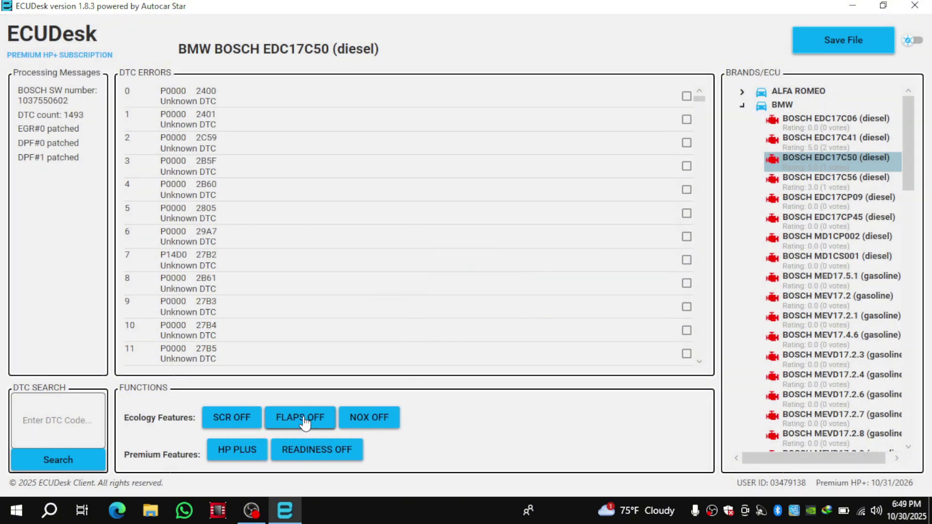
click(305, 420)
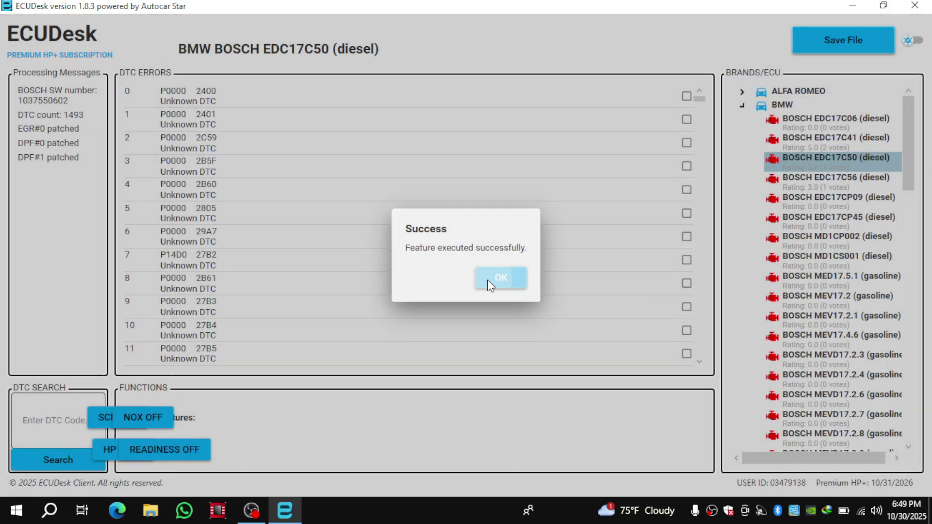
click(488, 280)
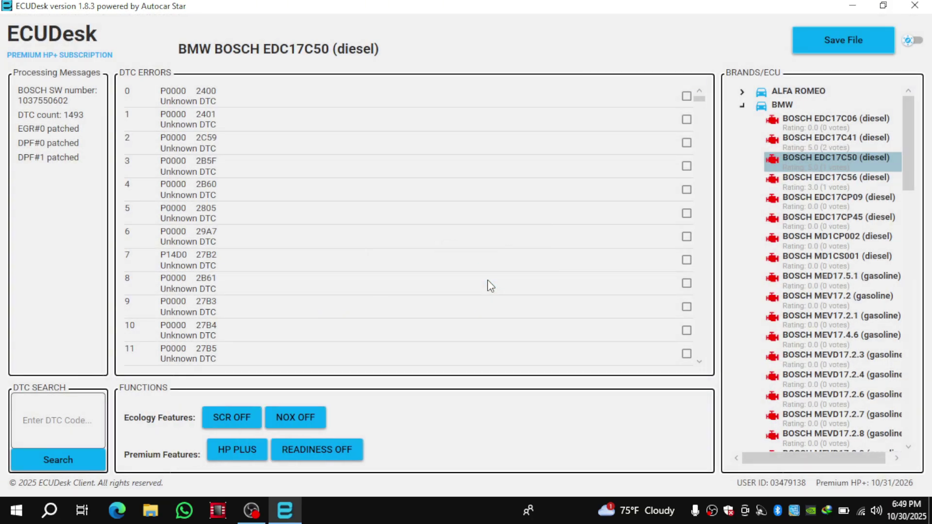
Turn off NOX and SCR, apply HP PLUS, and disable readiness monitoring
click(290, 414)
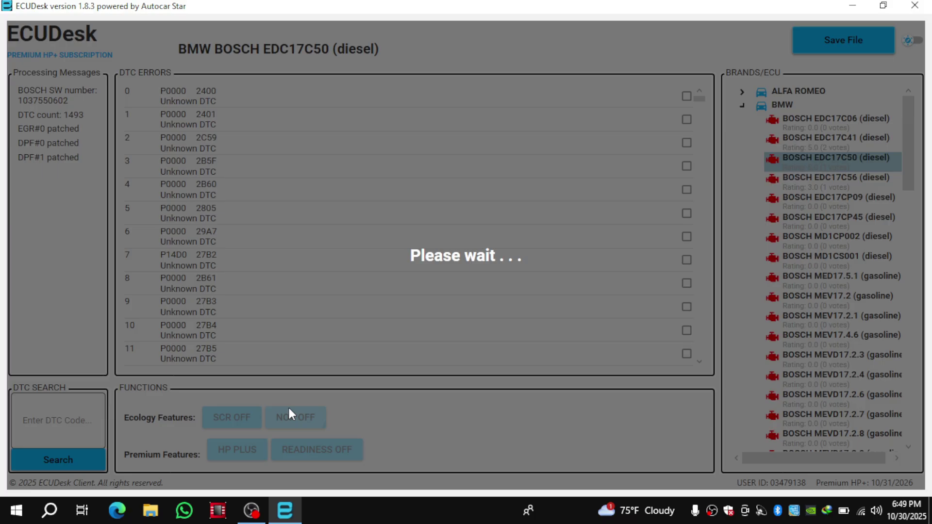
click(486, 277)
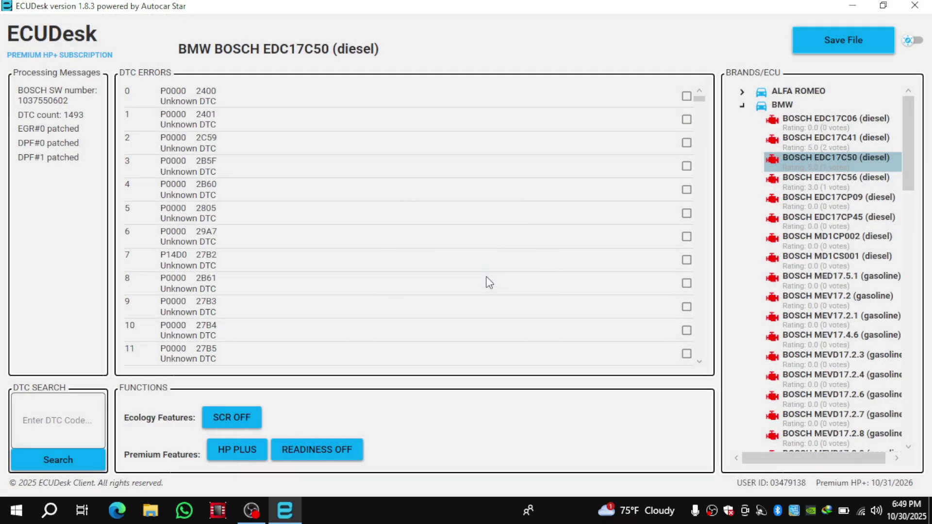
click(256, 416)
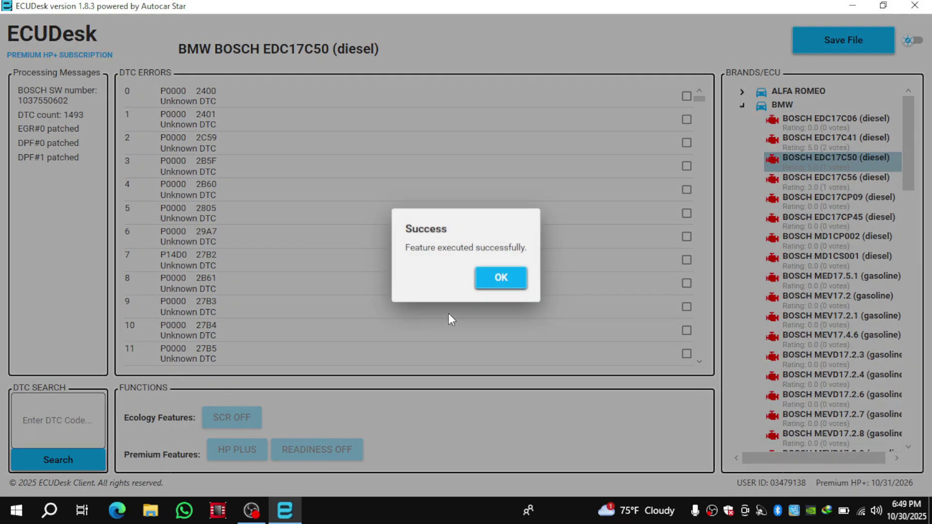
click(502, 277)
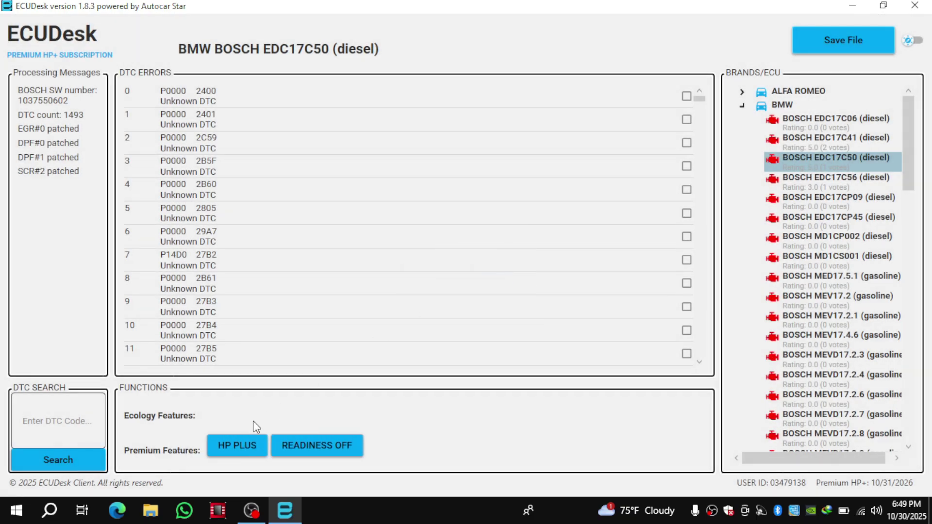
click(235, 449)
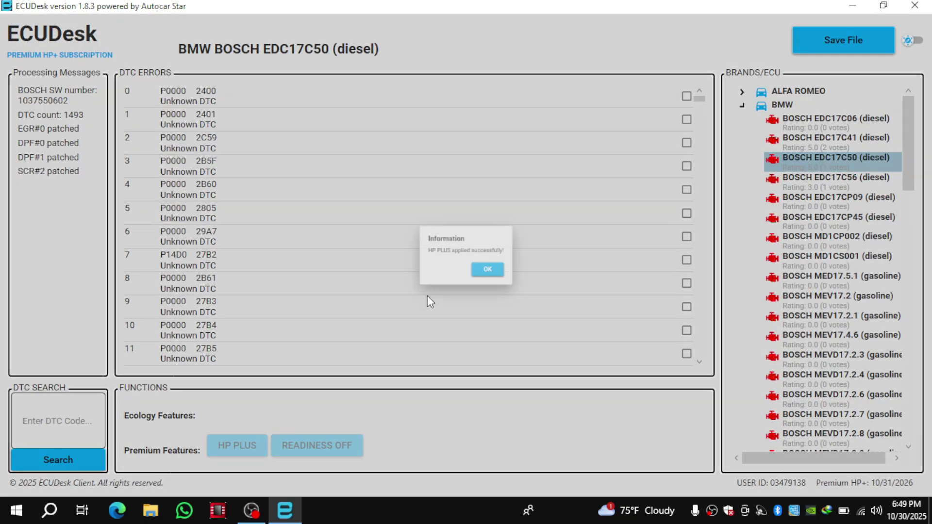
click(490, 287)
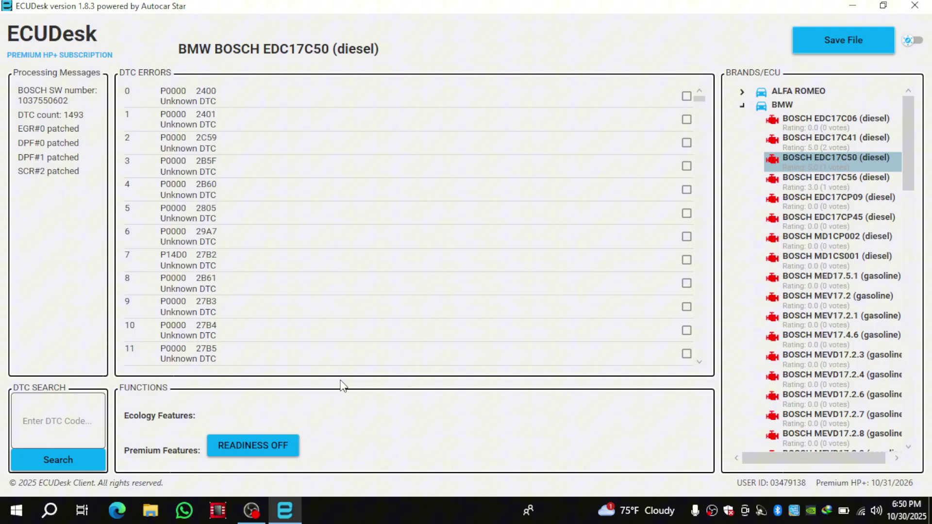
click(244, 449)
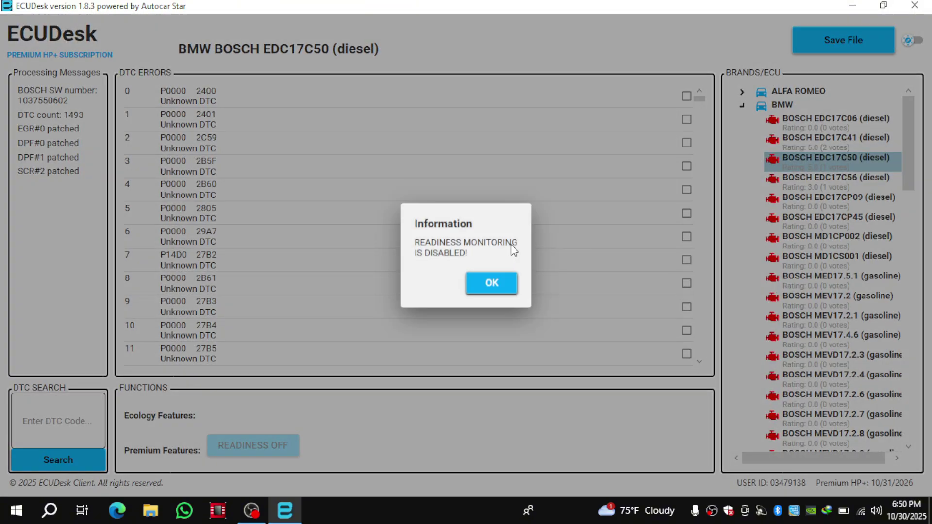
click(492, 287)
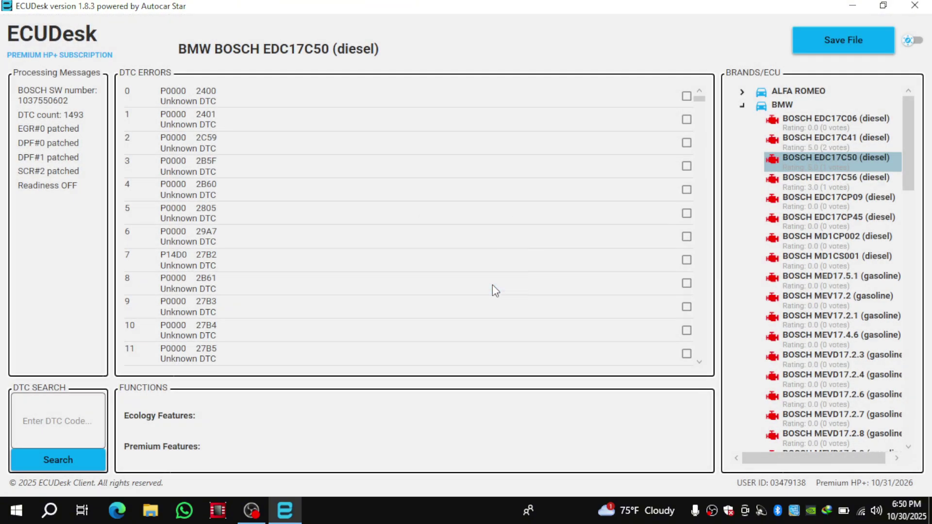
Save the patched BMW 5 EDC17C50 file as a .bin on the Desktop and close the folder window
click(864, 42)
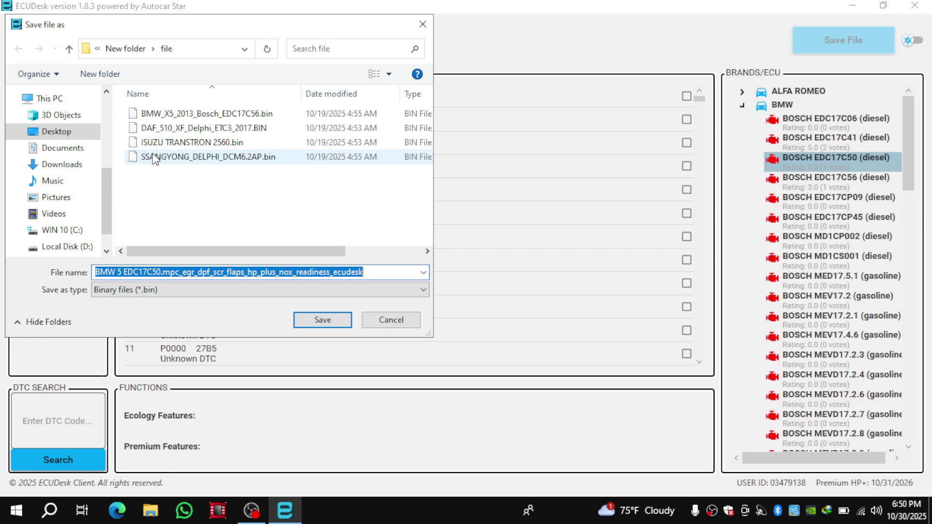
click(80, 135)
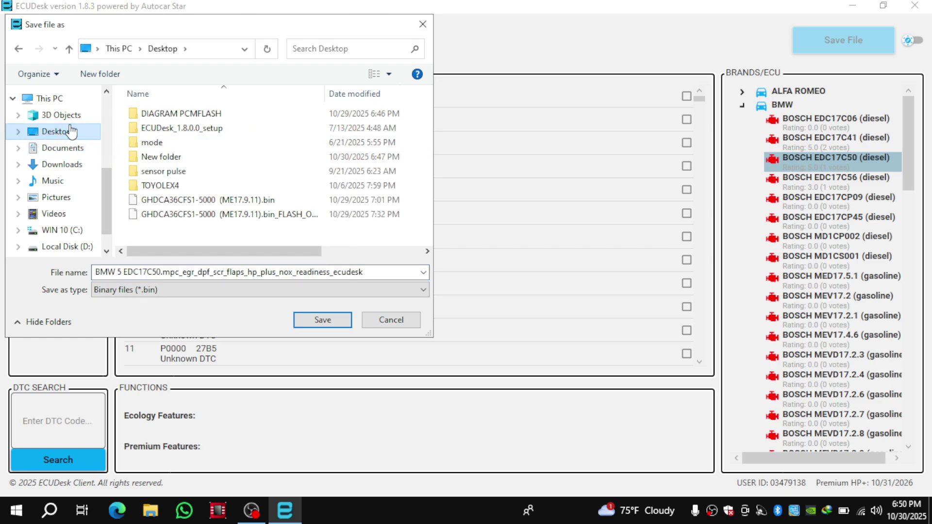
click(71, 131)
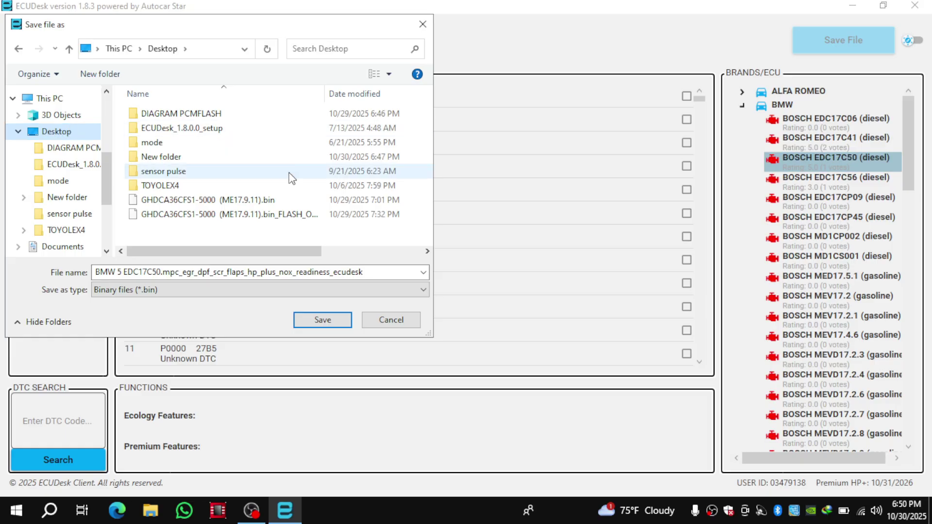
click(324, 322)
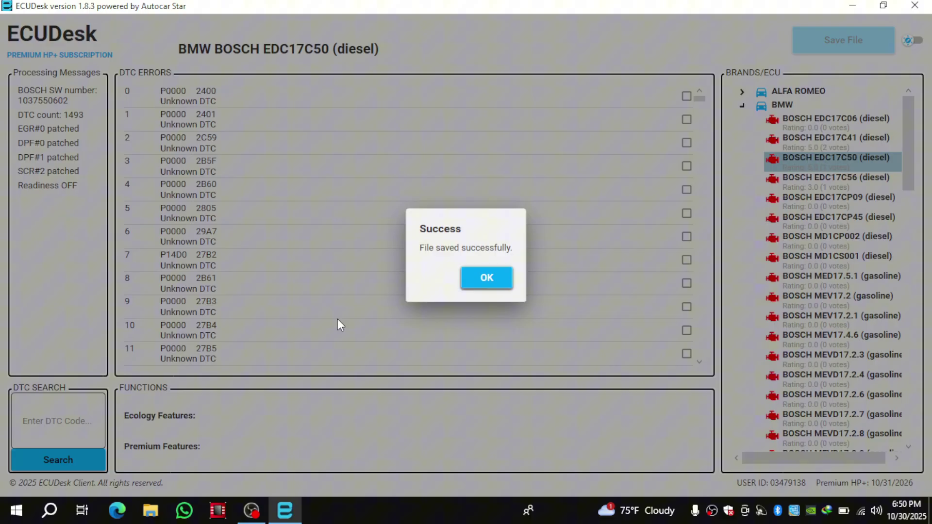
click(504, 284)
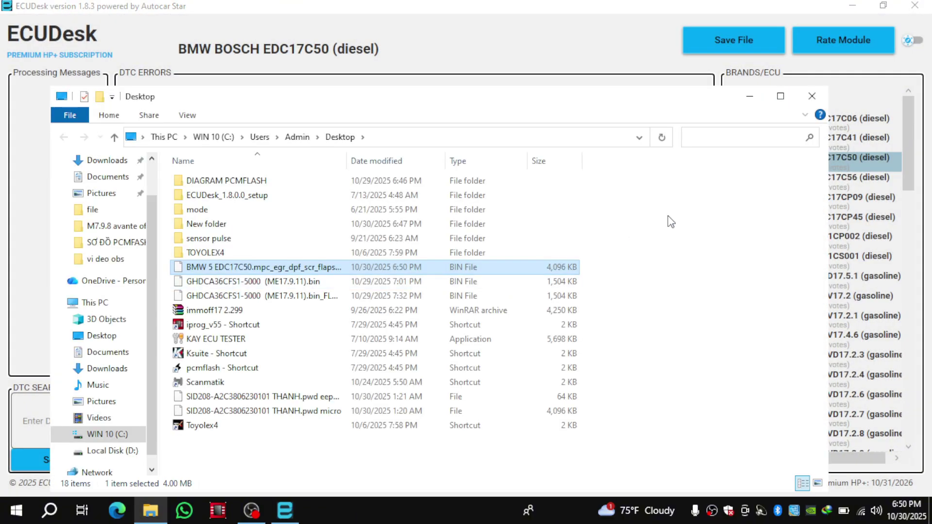
click(819, 97)
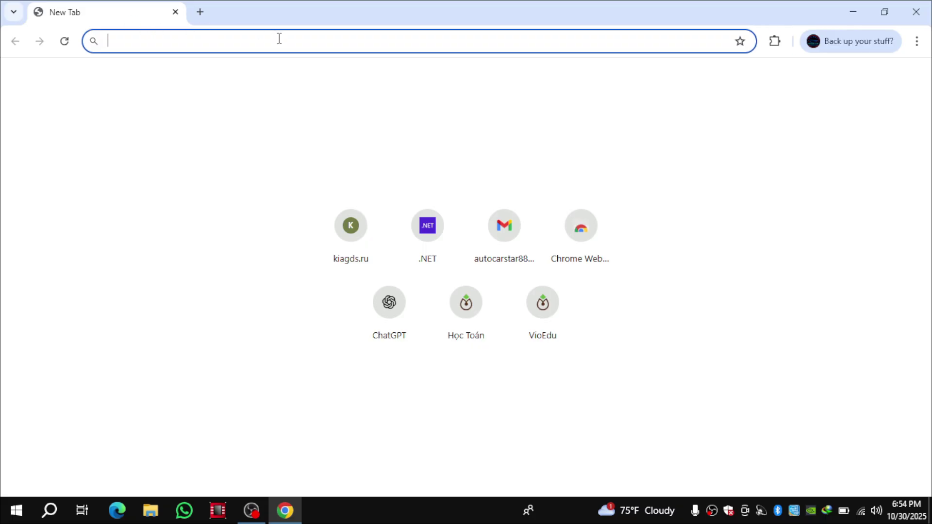
Go to ecudesk.com's download page and download the 1.8.3.0 setup
text(ecud)
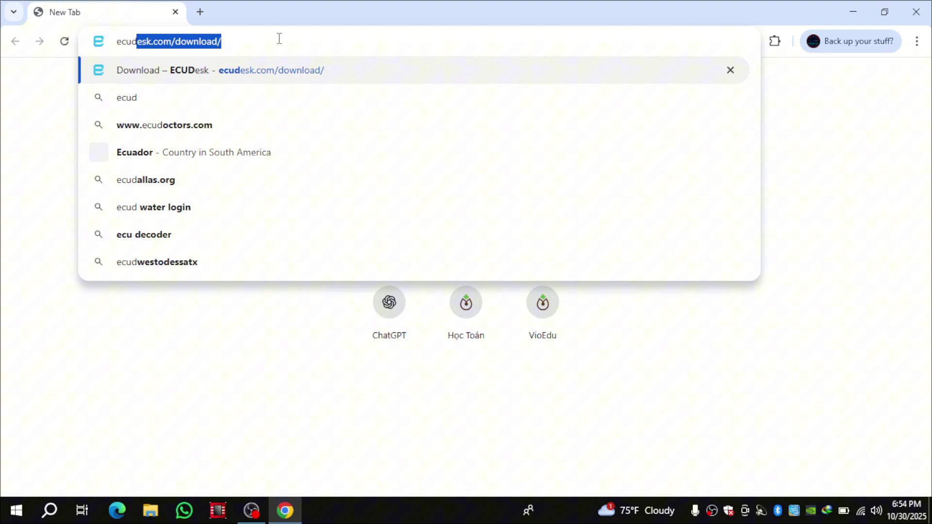
text(esk)
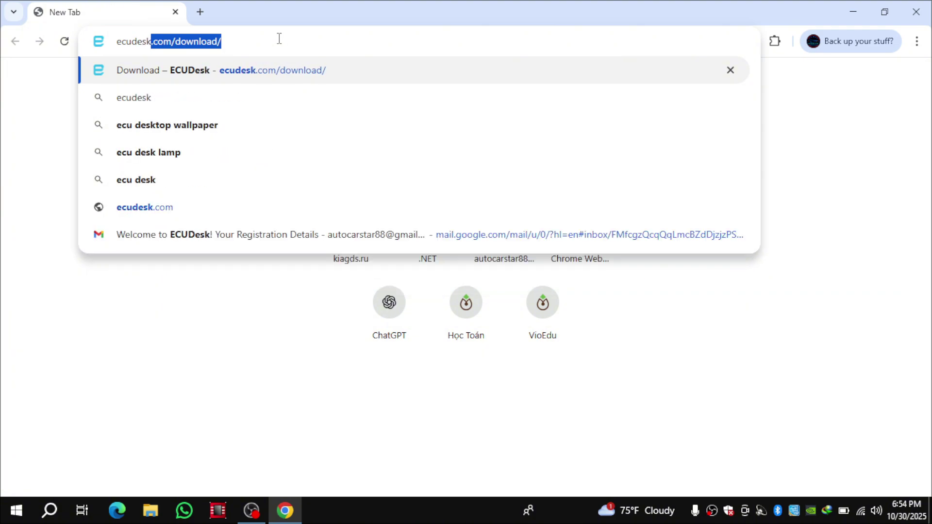
text(.com)
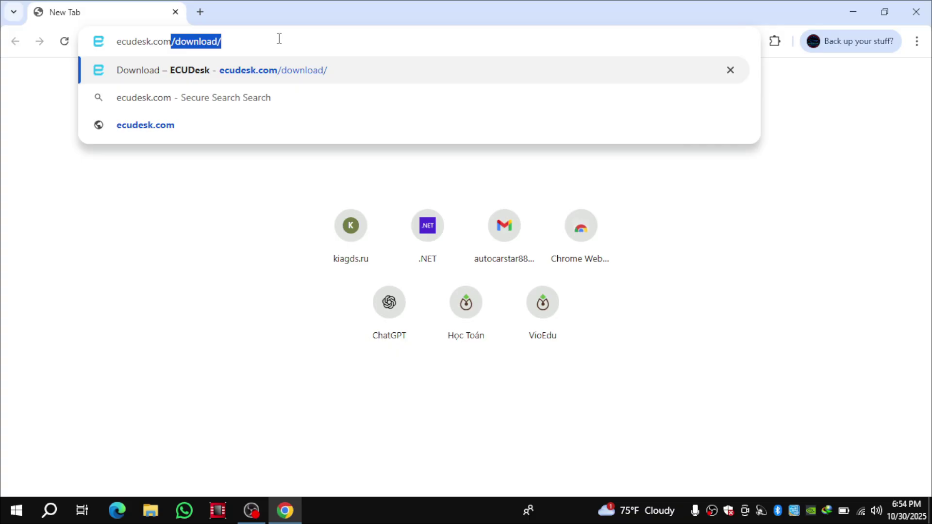
key(Return)
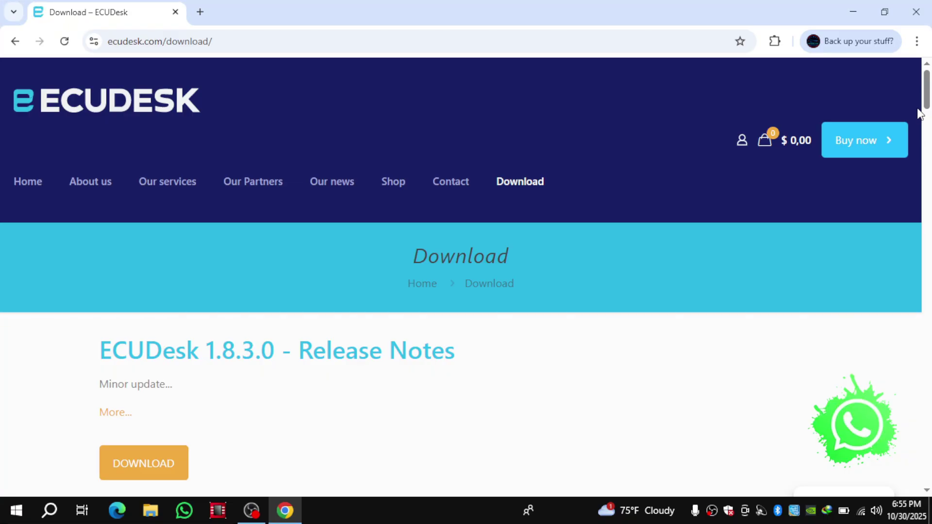
drag(927, 102, 927, 117)
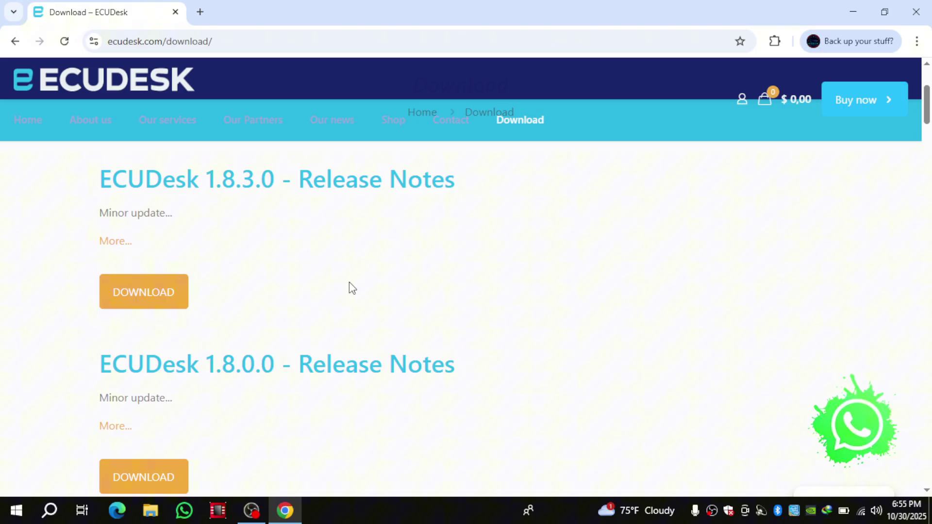
click(157, 304)
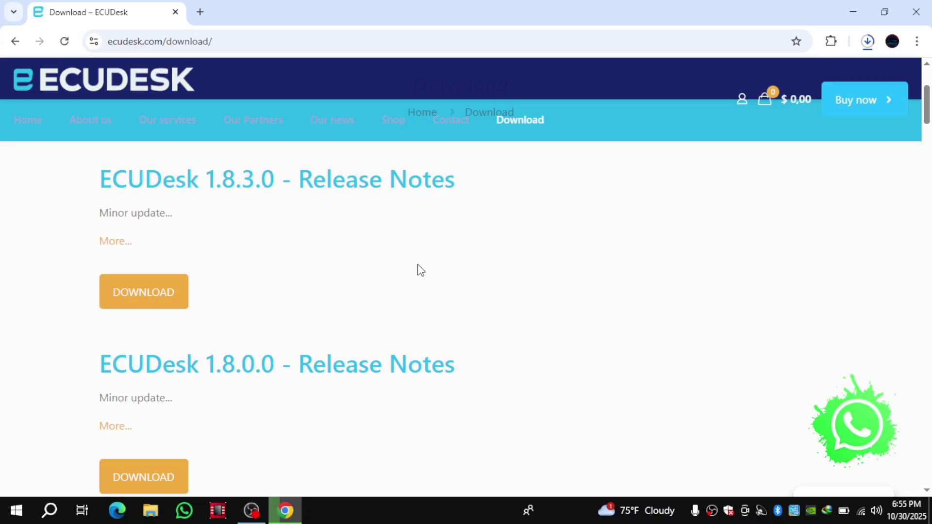
Check the finished ecudesk_1.8.3.0_setup.zip download in Chrome's downloads list
click(868, 42)
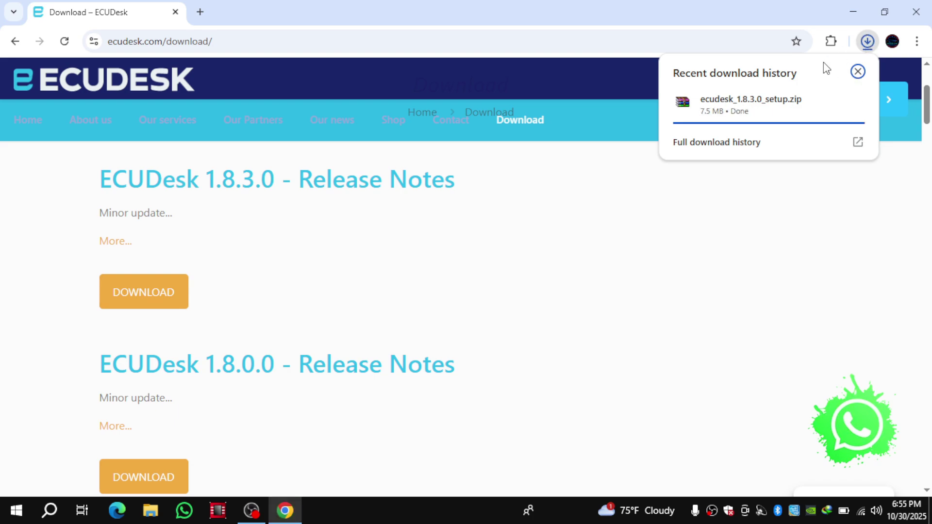
right_click(751, 106)
click(787, 316)
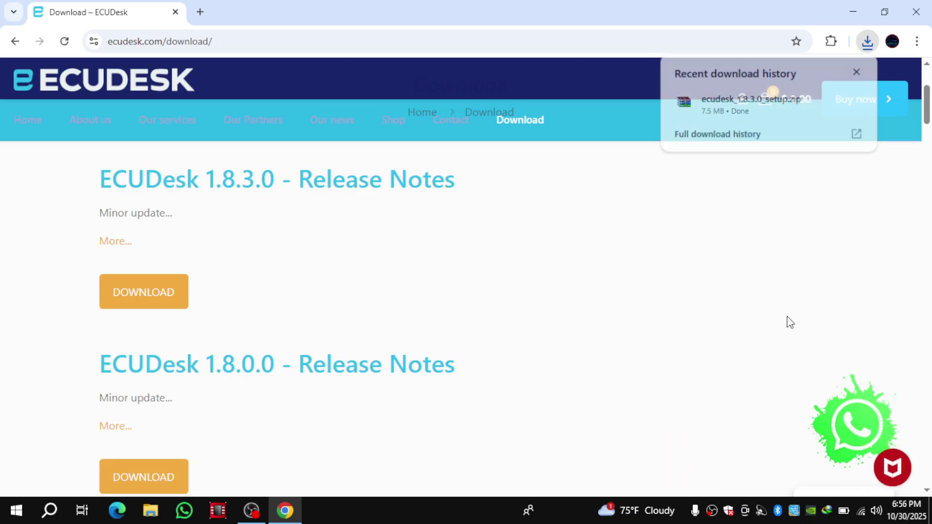
click(787, 316)
Close Chrome and move the setup zip from This PC > Downloads onto the desktop
click(915, 12)
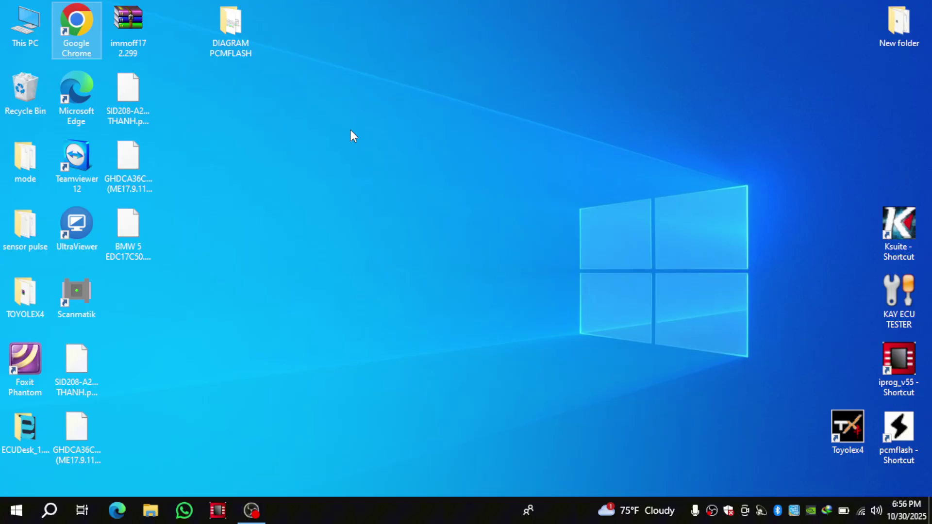
double_click(24, 18)
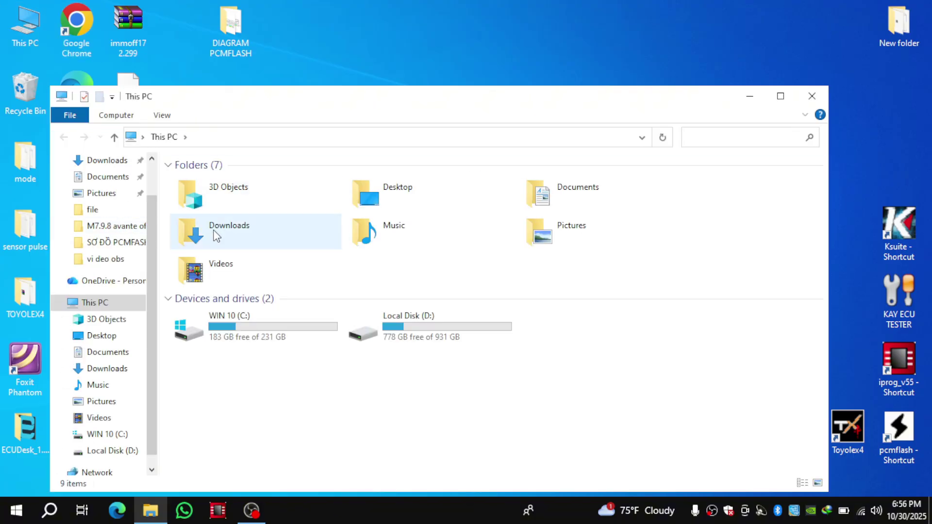
click(112, 163)
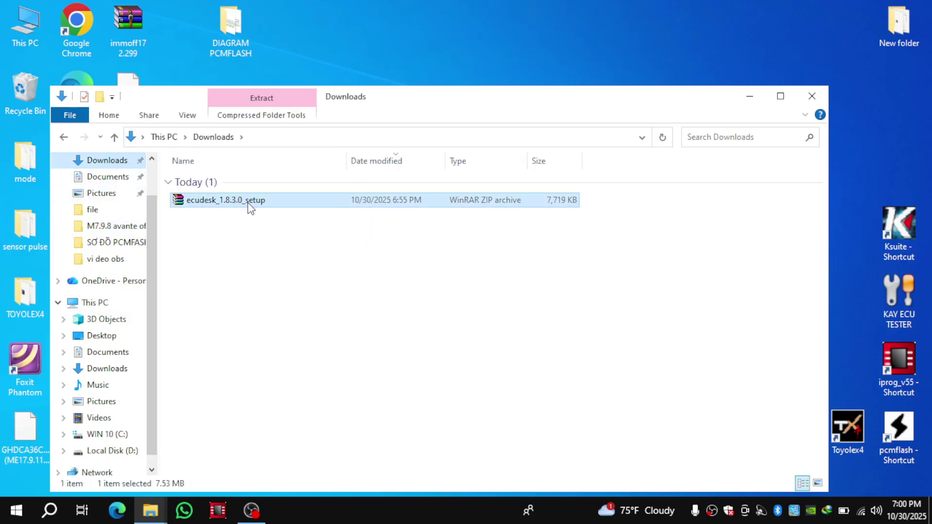
drag(248, 202, 445, 76)
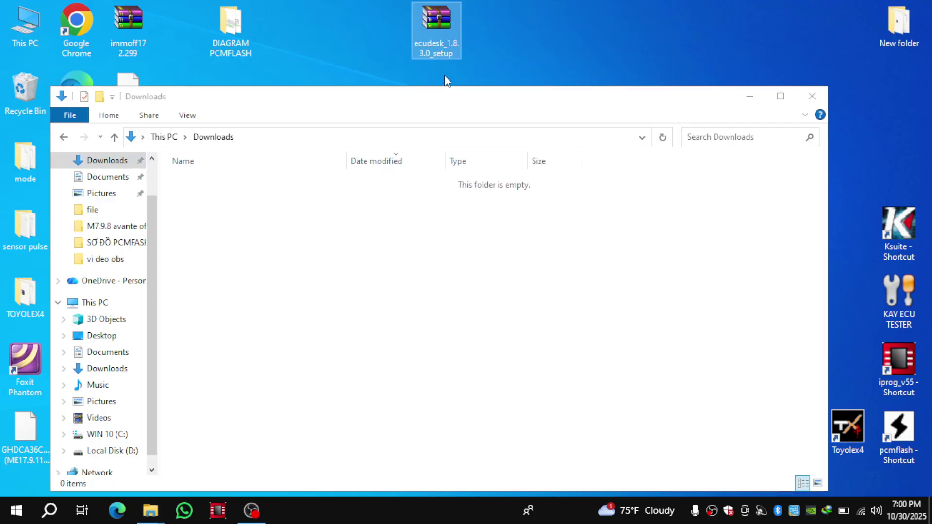
click(817, 97)
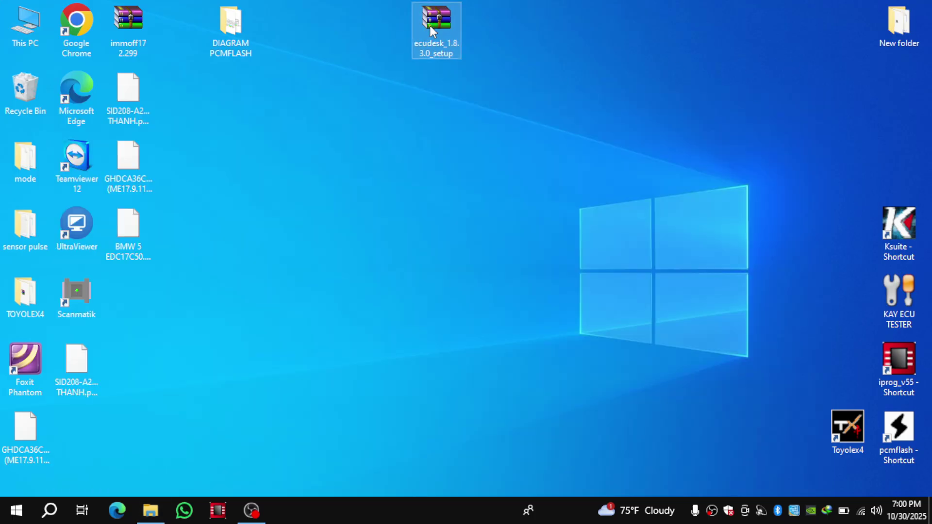
Extract the ecudesk_1.8.3.0_setup archive on the desktop and place the extracted folder below it
drag(430, 25, 443, 122)
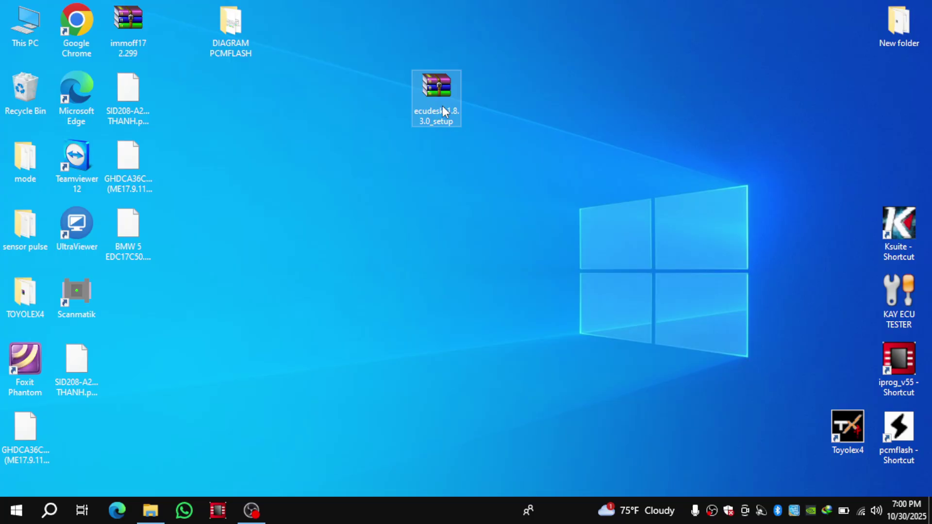
right_click(441, 103)
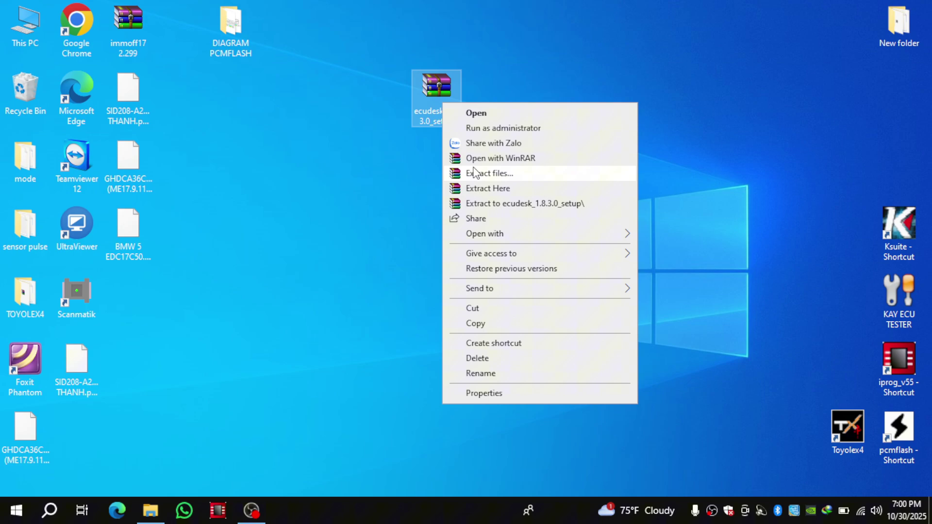
click(488, 190)
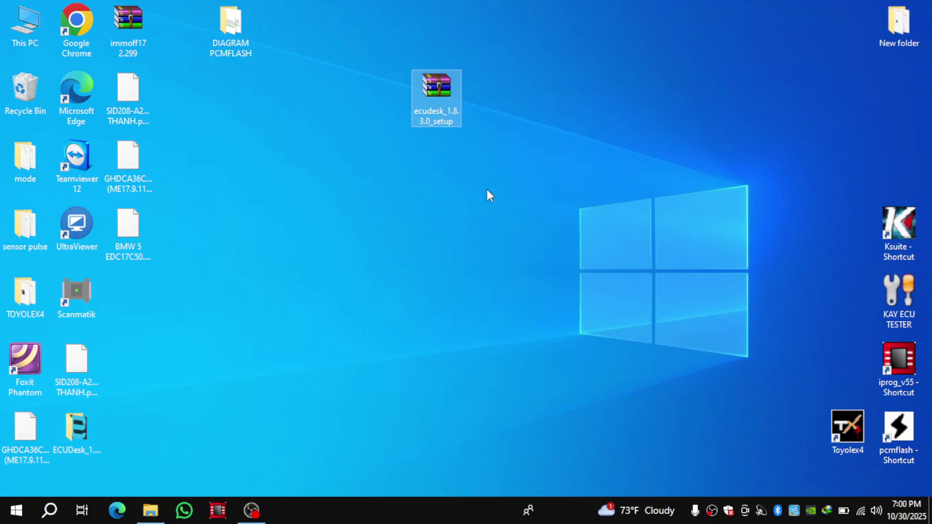
drag(80, 428, 442, 143)
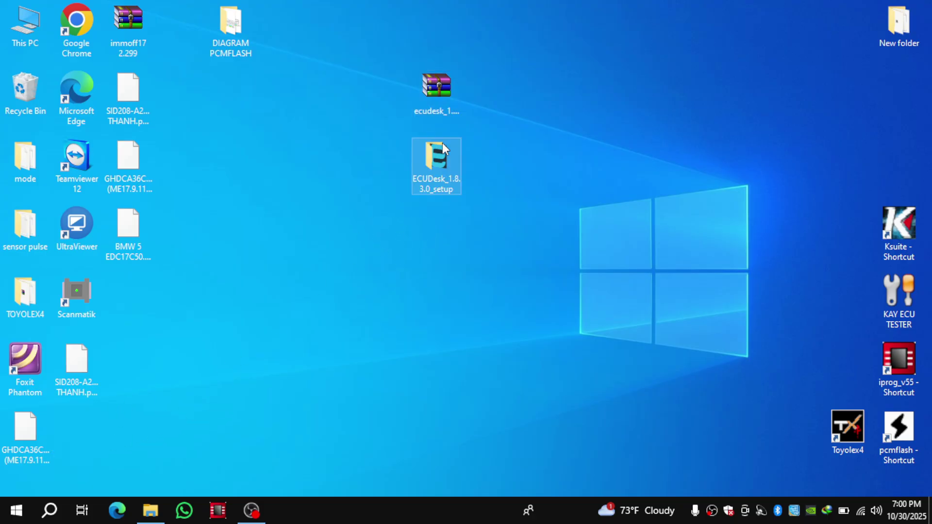
Launch the ECUDesk_1.8.3.0 setup installer in English and scroll through the license
double_click(436, 174)
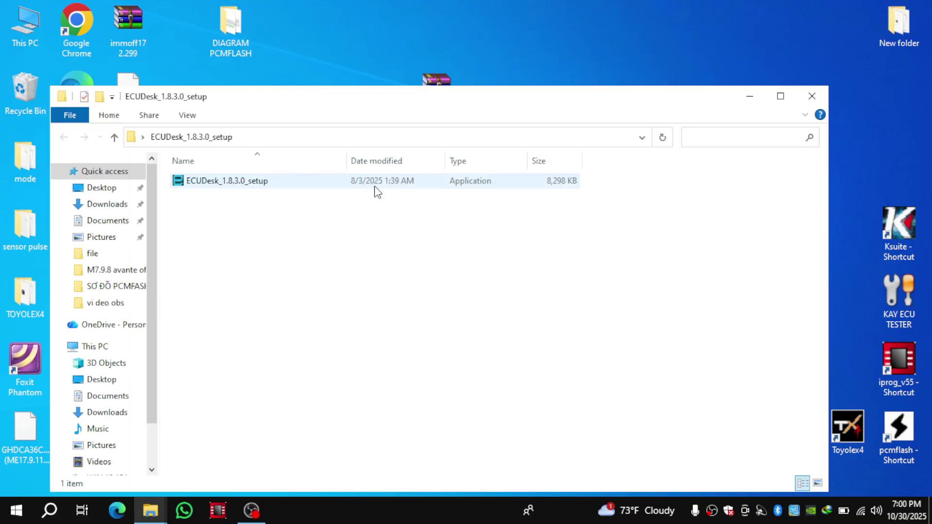
double_click(235, 179)
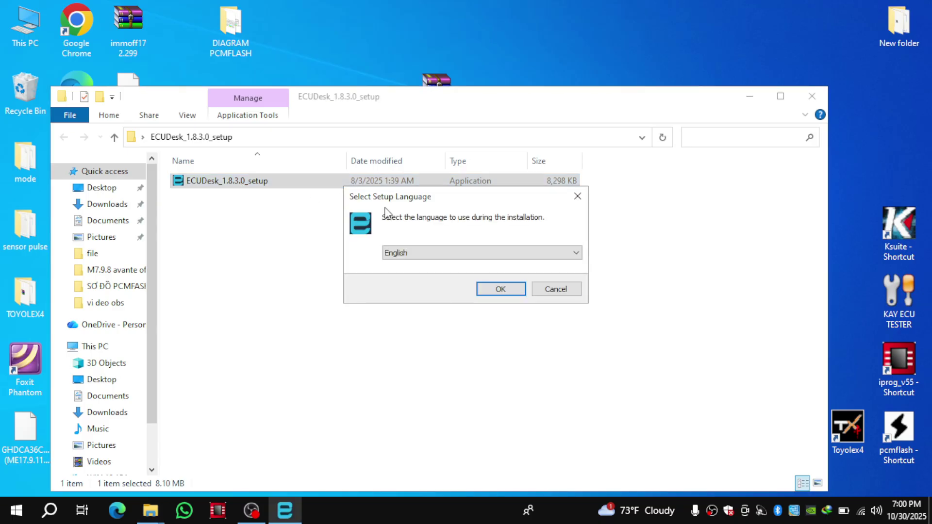
click(501, 290)
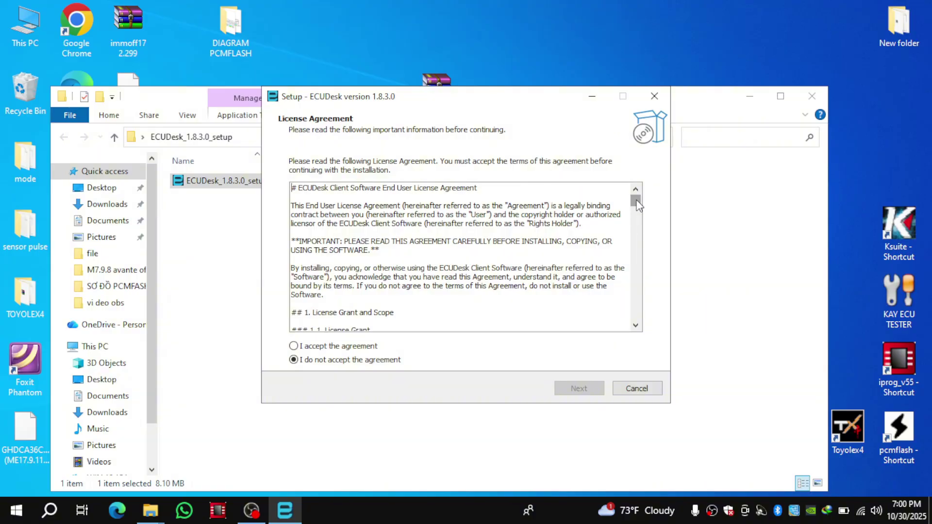
drag(638, 205, 637, 329)
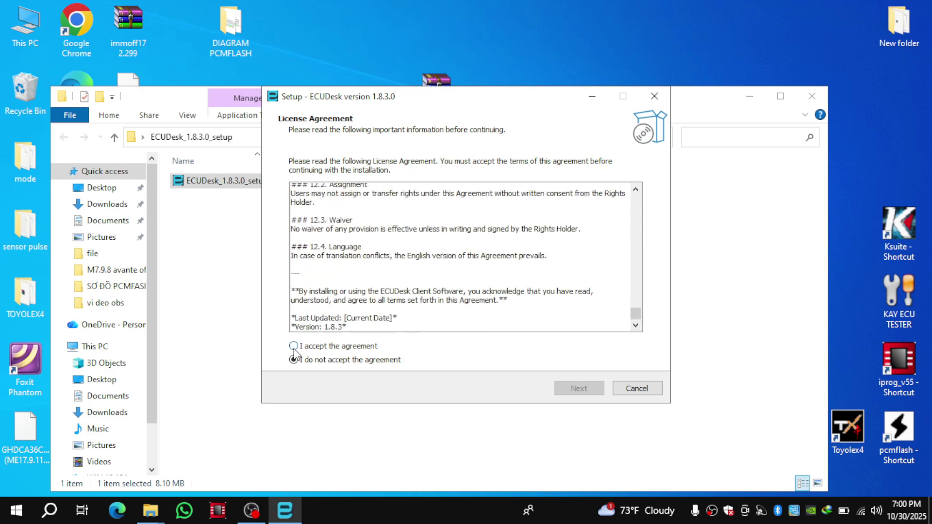
Accept the license, install to C:\Program Files\ECUDesk with a desktop shortcut, and dismiss the .NET warning
click(294, 346)
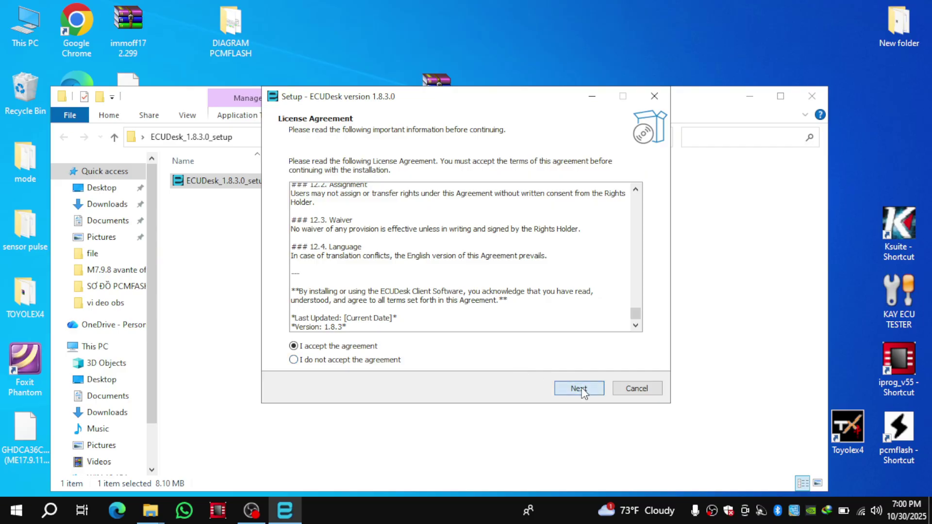
click(579, 389)
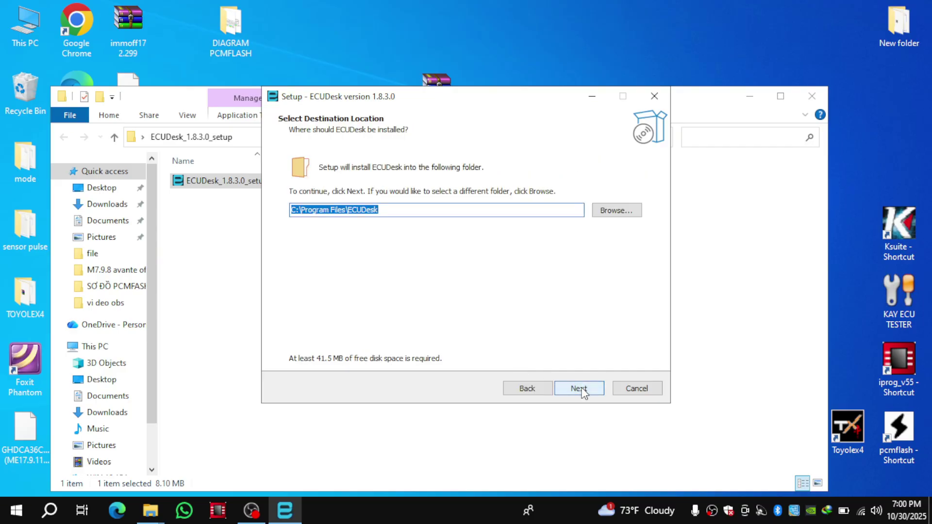
click(582, 390)
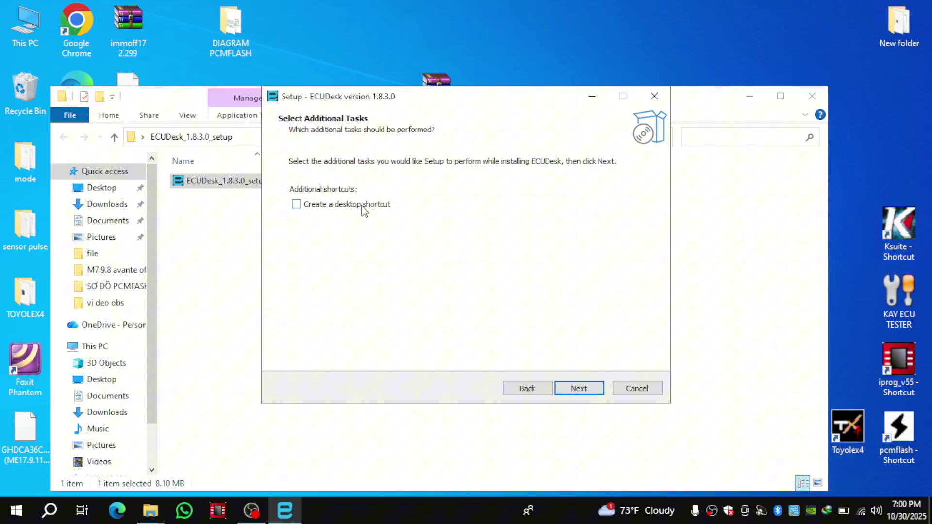
click(296, 206)
click(582, 391)
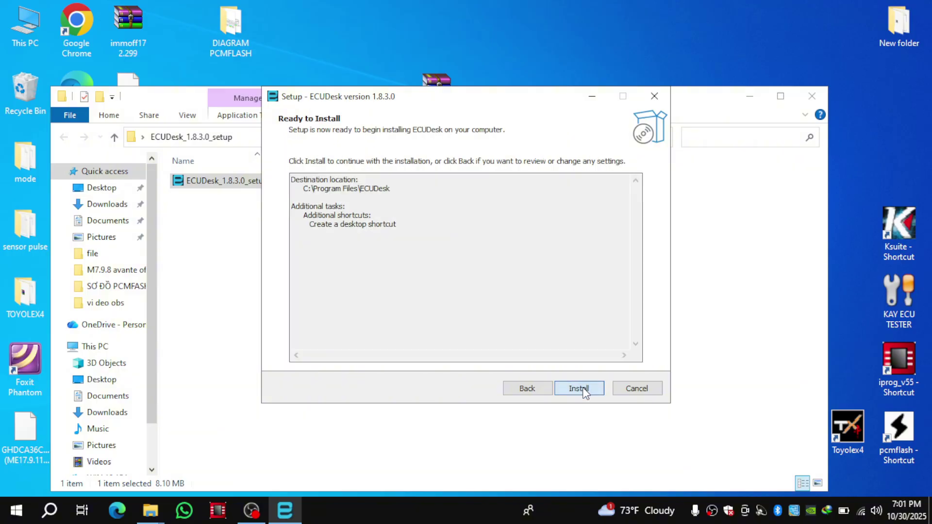
click(579, 389)
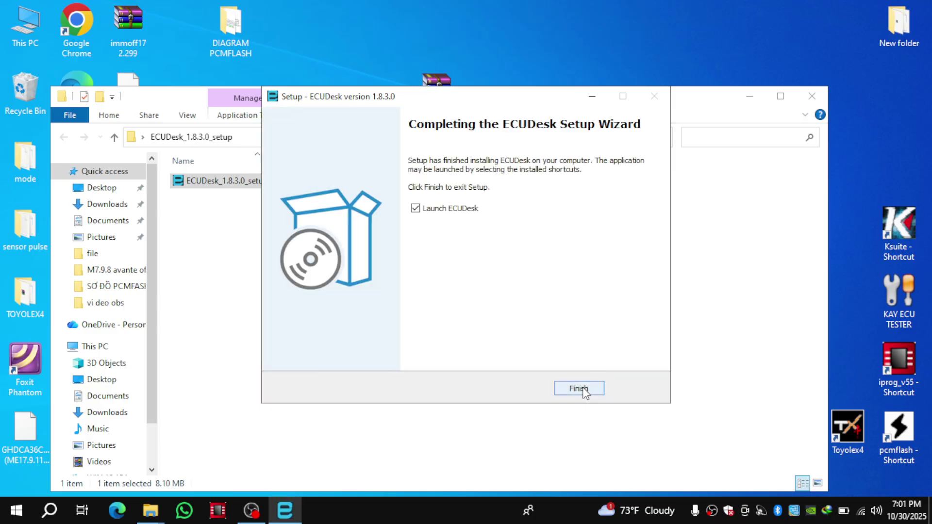
click(580, 389)
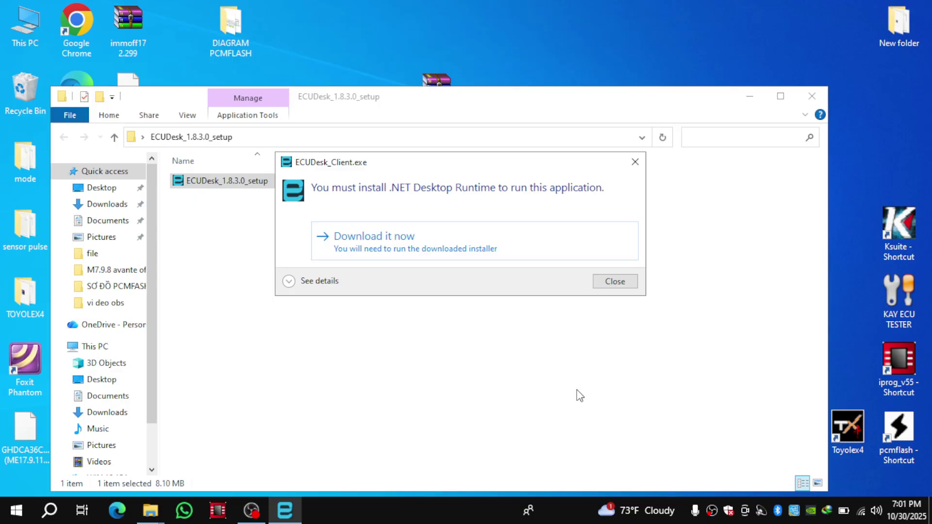
click(635, 162)
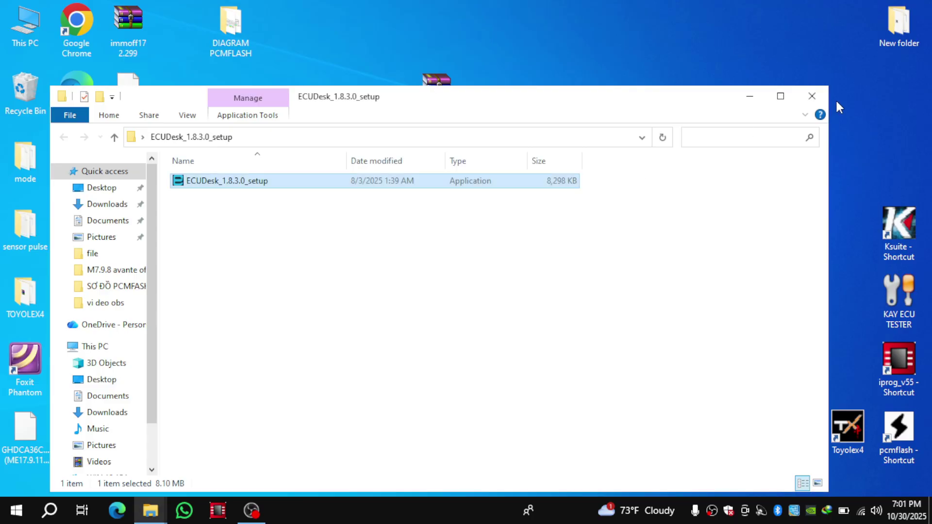
Close the setup folder, place the ECUDesk shortcut, and move the setup file to the top right
click(811, 96)
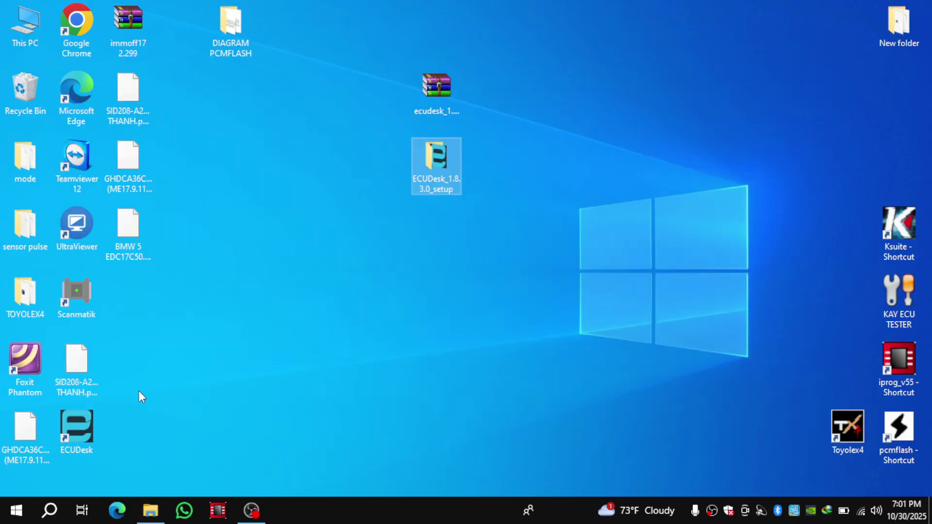
drag(86, 435, 147, 418)
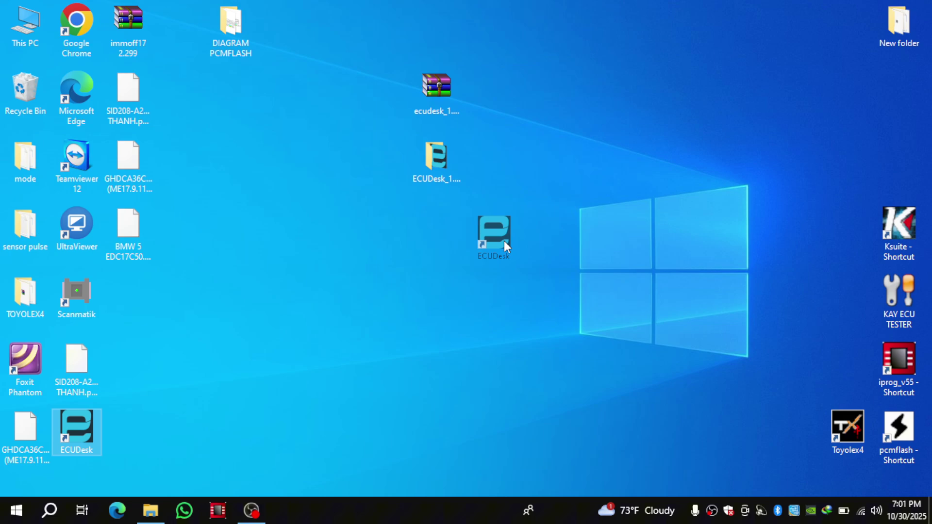
drag(465, 238, 455, 233)
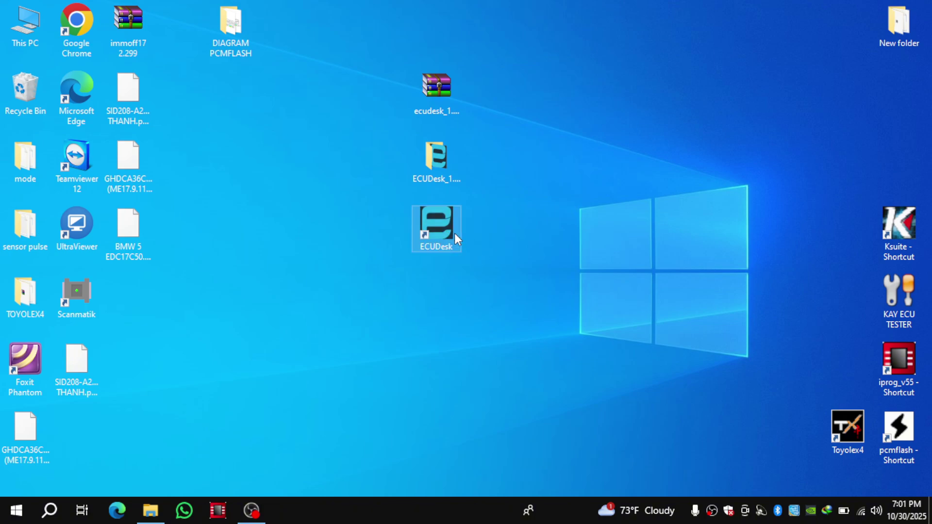
click(436, 161)
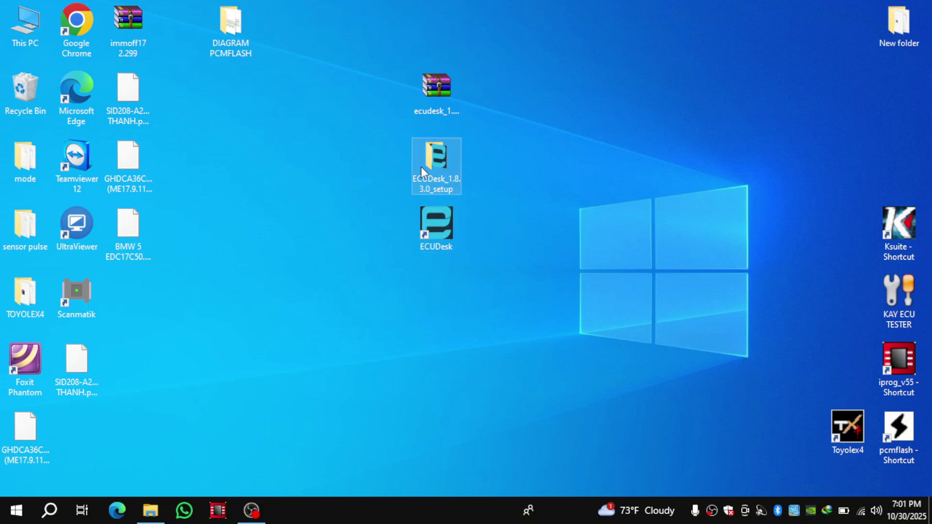
drag(421, 167, 882, 80)
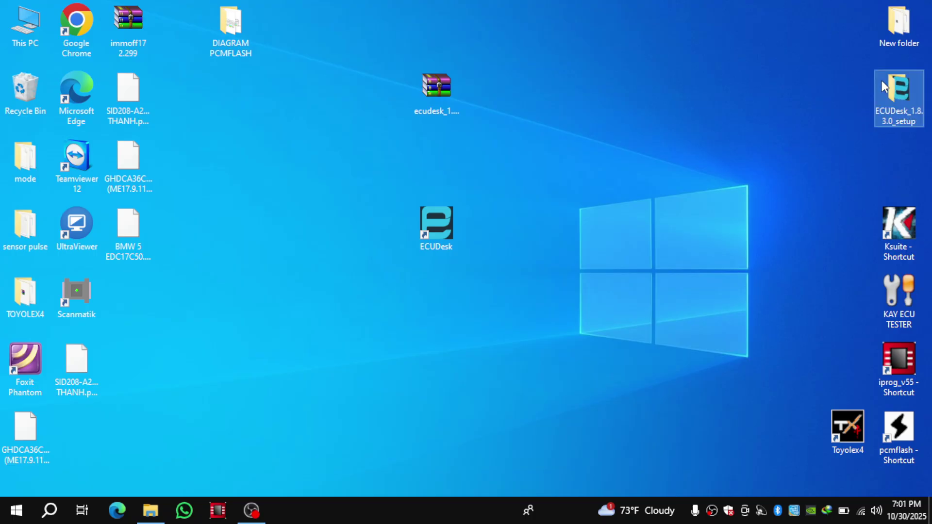
Move the rar archive under the setup file, raise the shortcut, and relaunch ECUDesk
click(440, 91)
drag(439, 91, 912, 154)
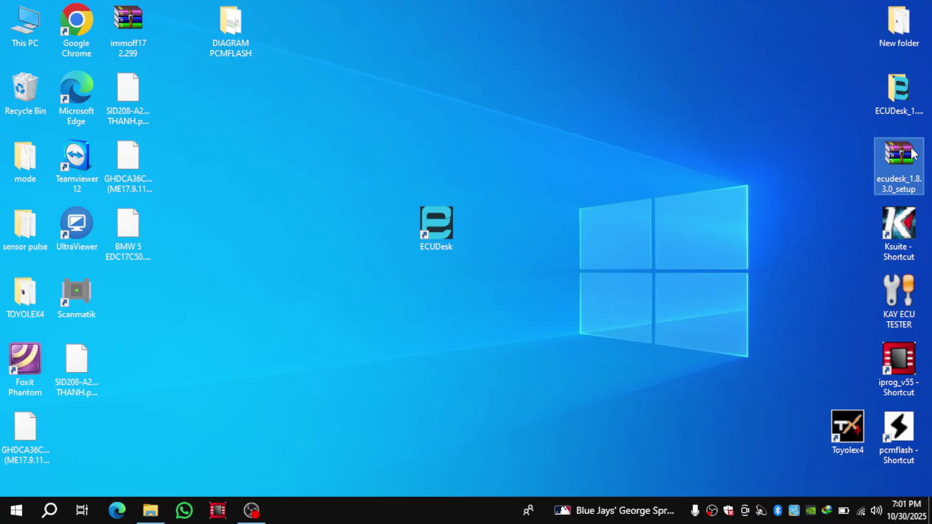
drag(447, 231, 450, 187)
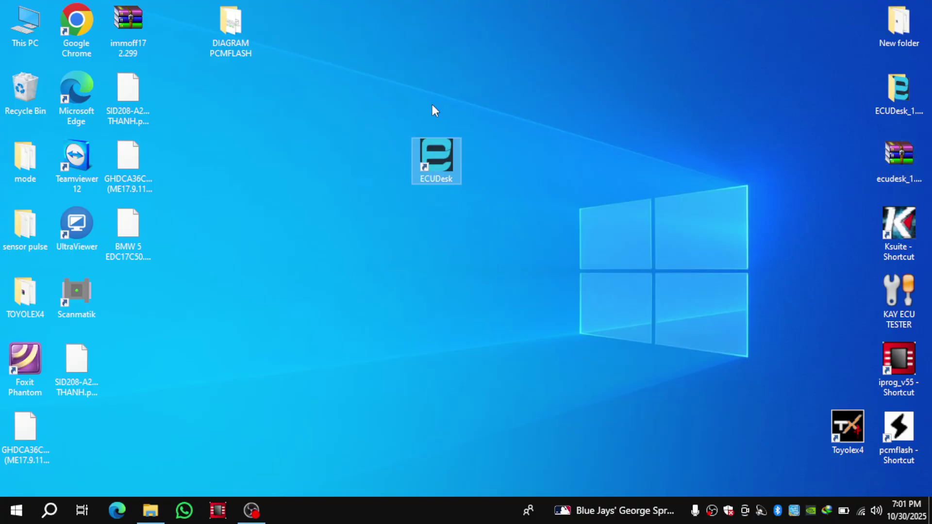
double_click(436, 157)
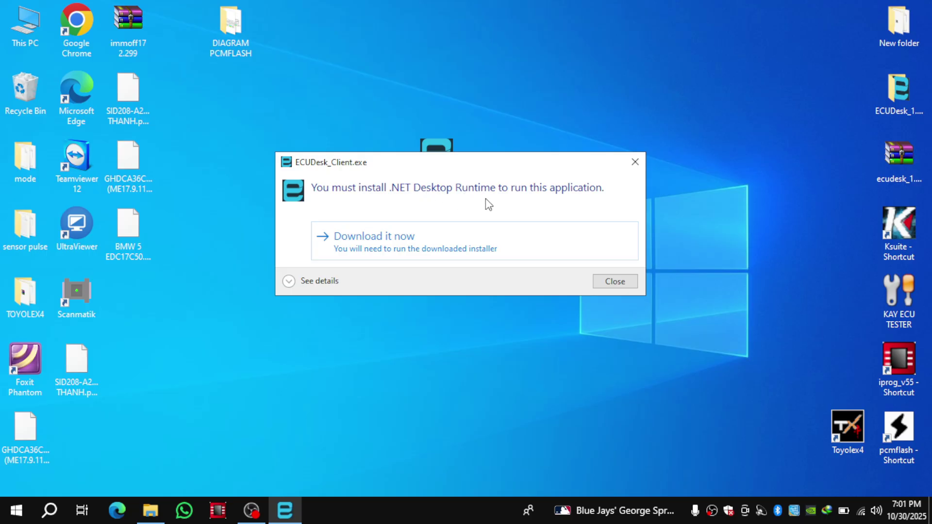
Download windowsdesktop-runtime-8.0.21-win-x64.exe, open it from the Downloads flyout, and close Edge
click(349, 243)
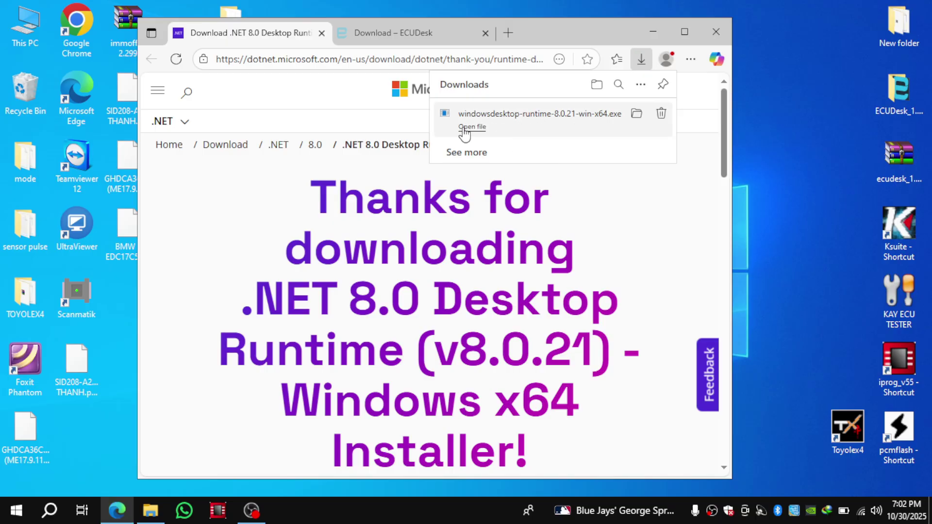
click(501, 128)
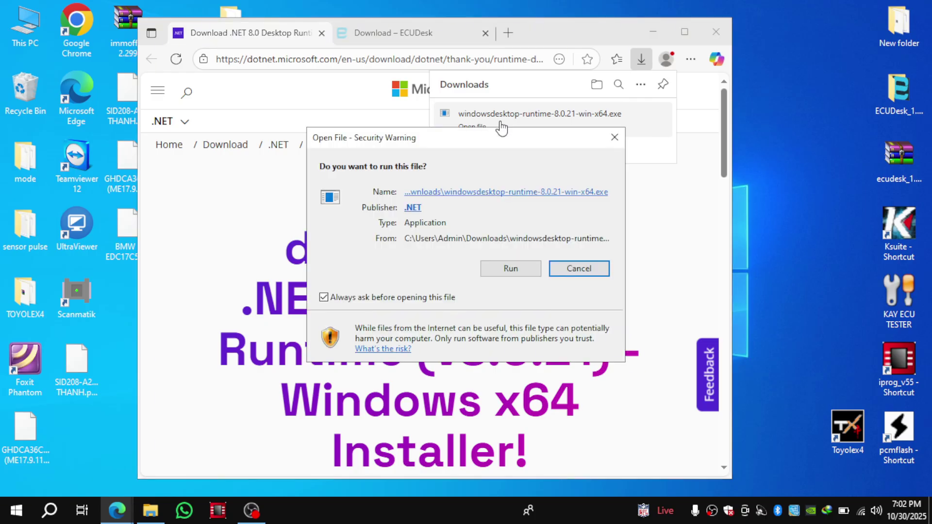
click(716, 31)
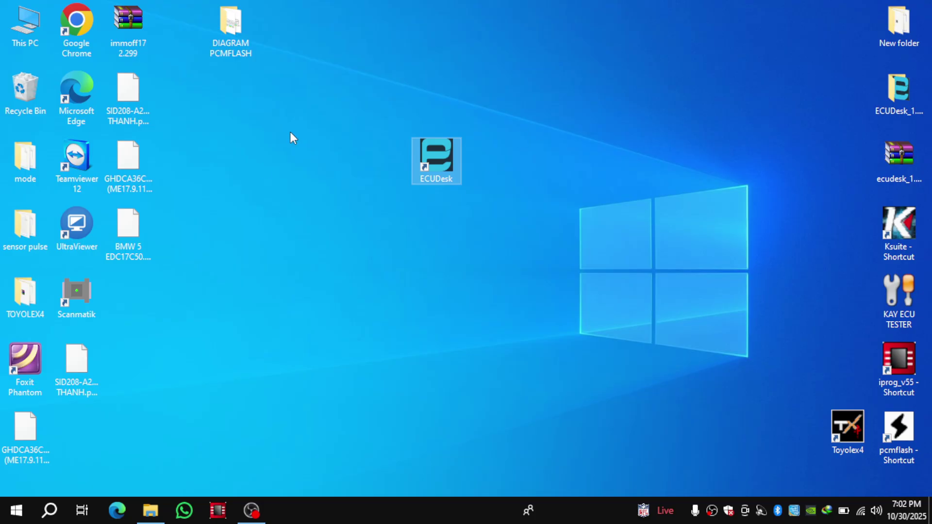
Run windowsdesktop-runtime-8.0.21-win-x64 from Downloads and install the .NET 8.0.21 x64 Desktop Runtime
double_click(14, 29)
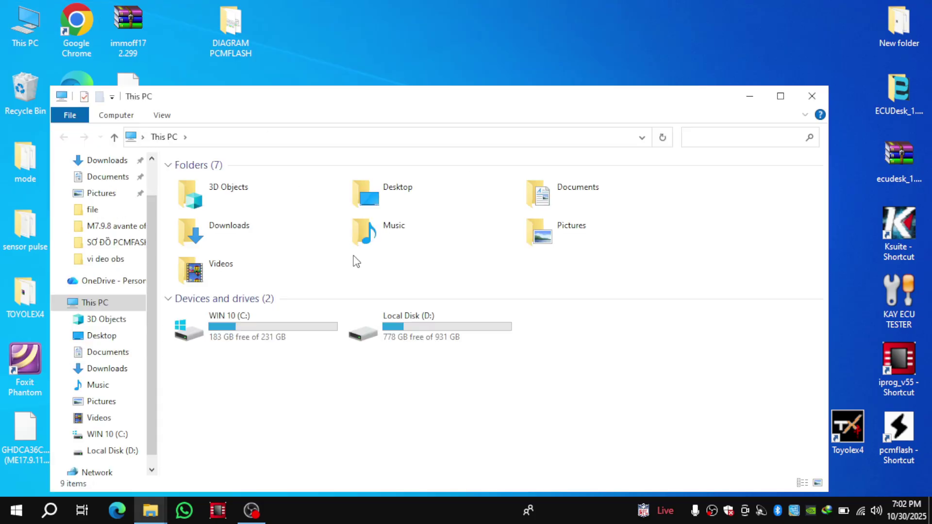
click(109, 163)
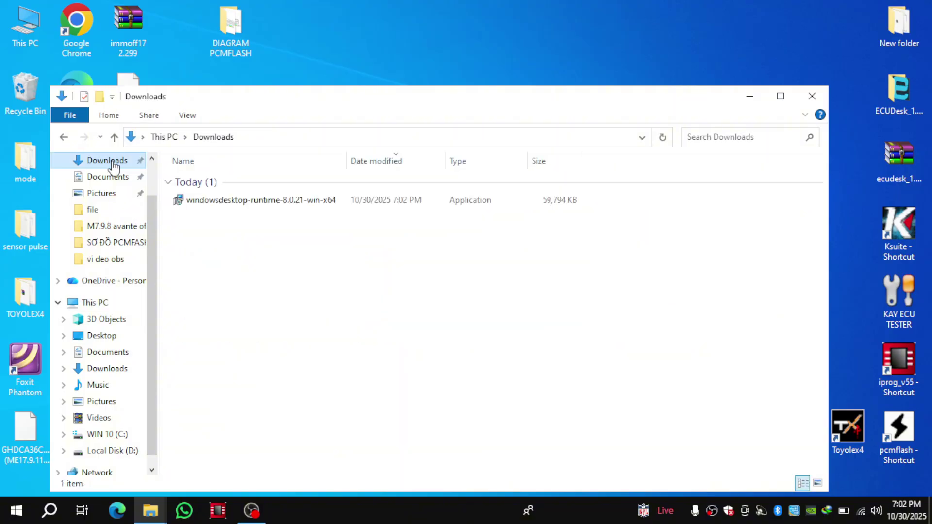
double_click(270, 203)
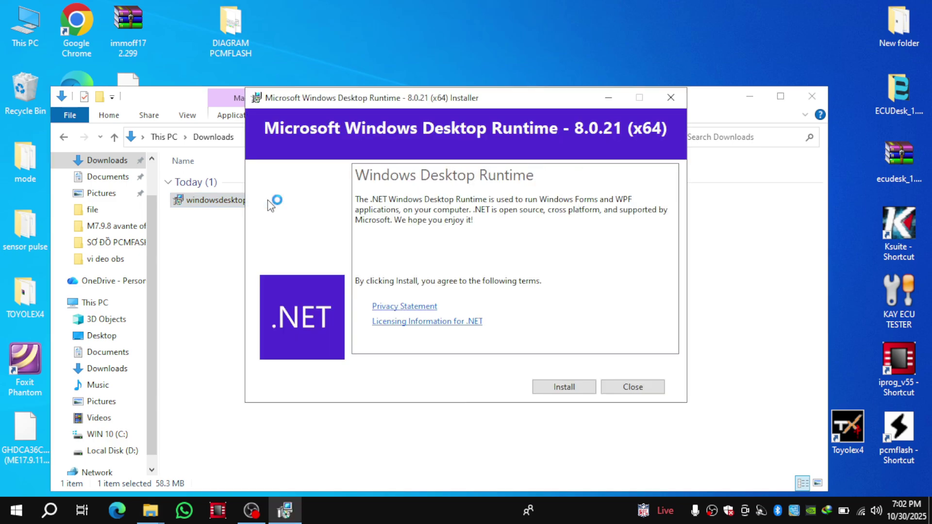
click(566, 387)
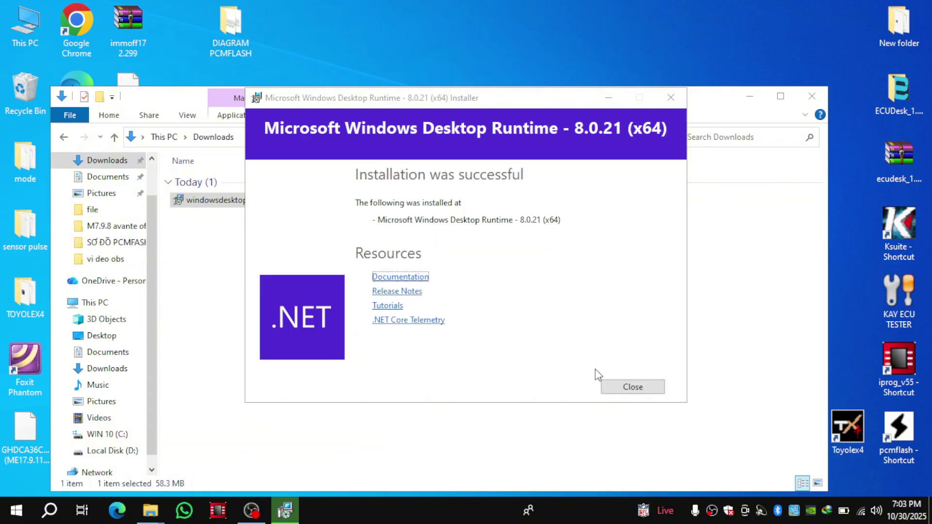
click(641, 388)
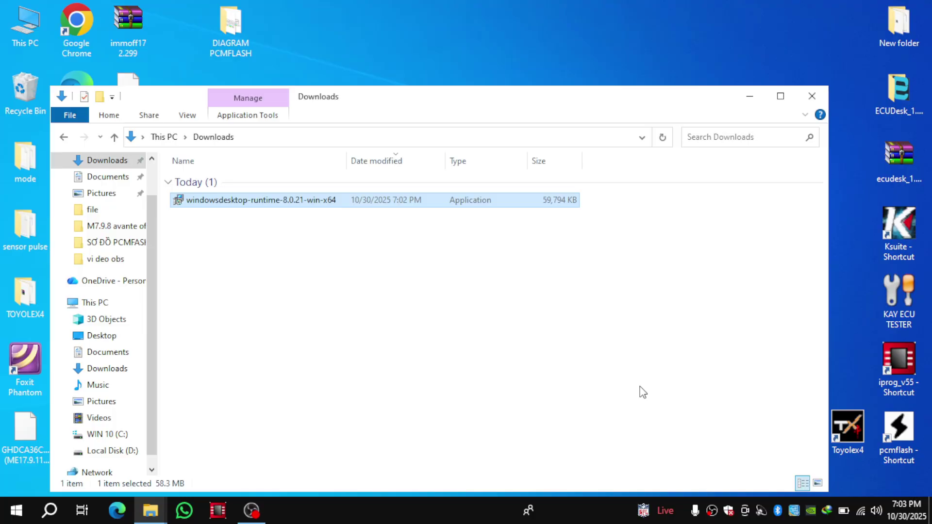
Close the Downloads window and relaunch ECUDesk from its desktop shortcut, now without the .NET warning
click(811, 96)
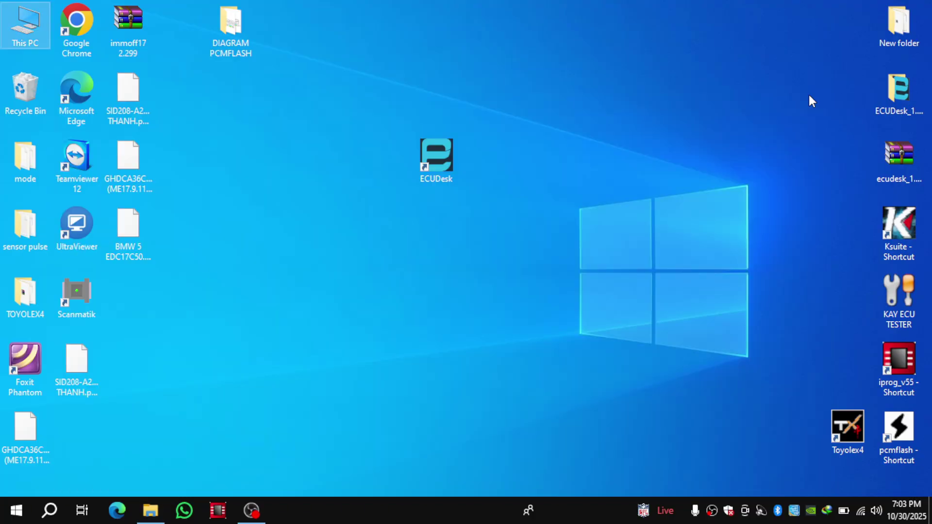
double_click(438, 152)
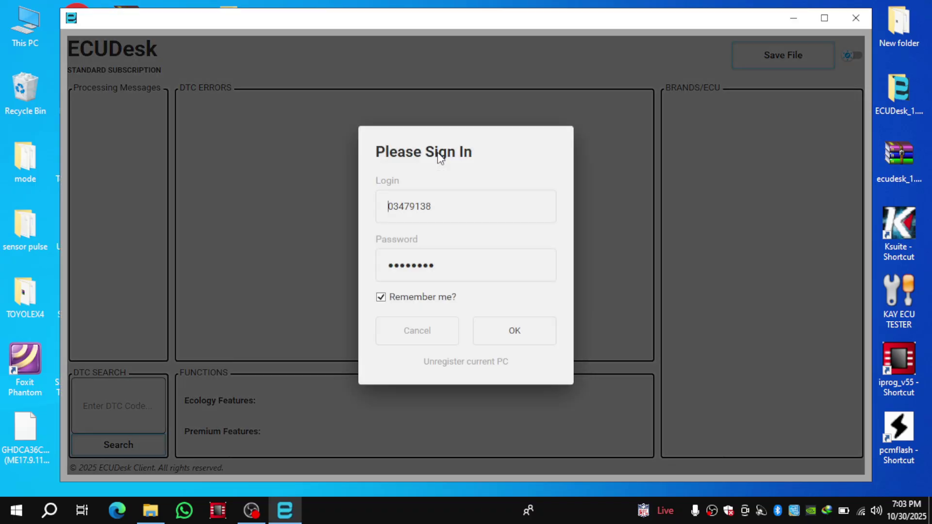